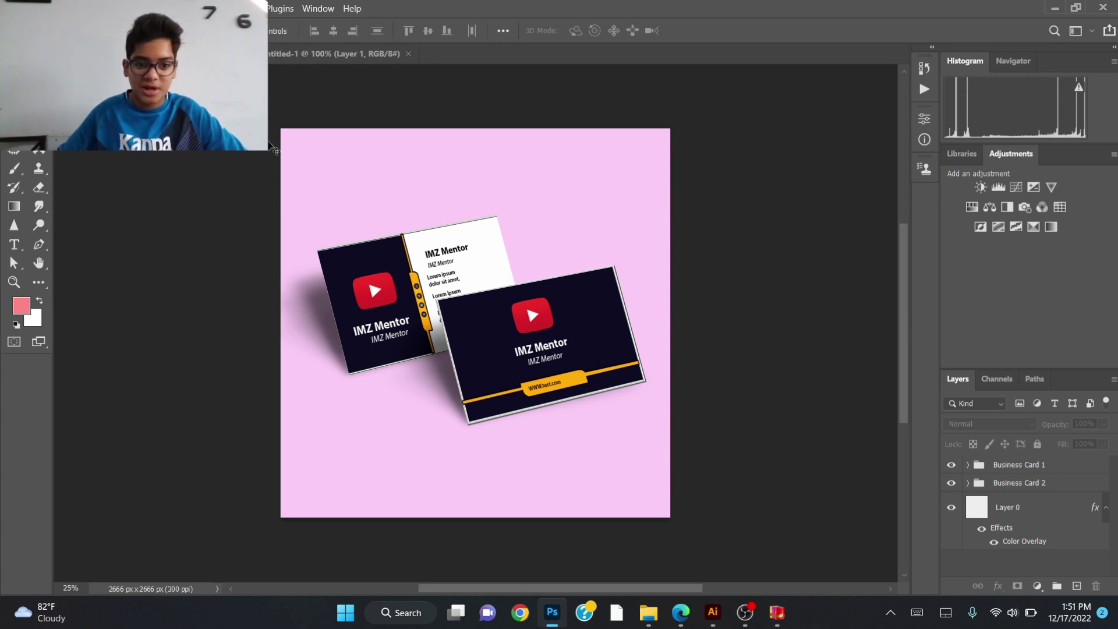
- Switch to the blank Untitled-1 document and sweep a Move tool selection box of about 879 × 402 px over its artboard
left_click_drag(240, 95, 662, 501)
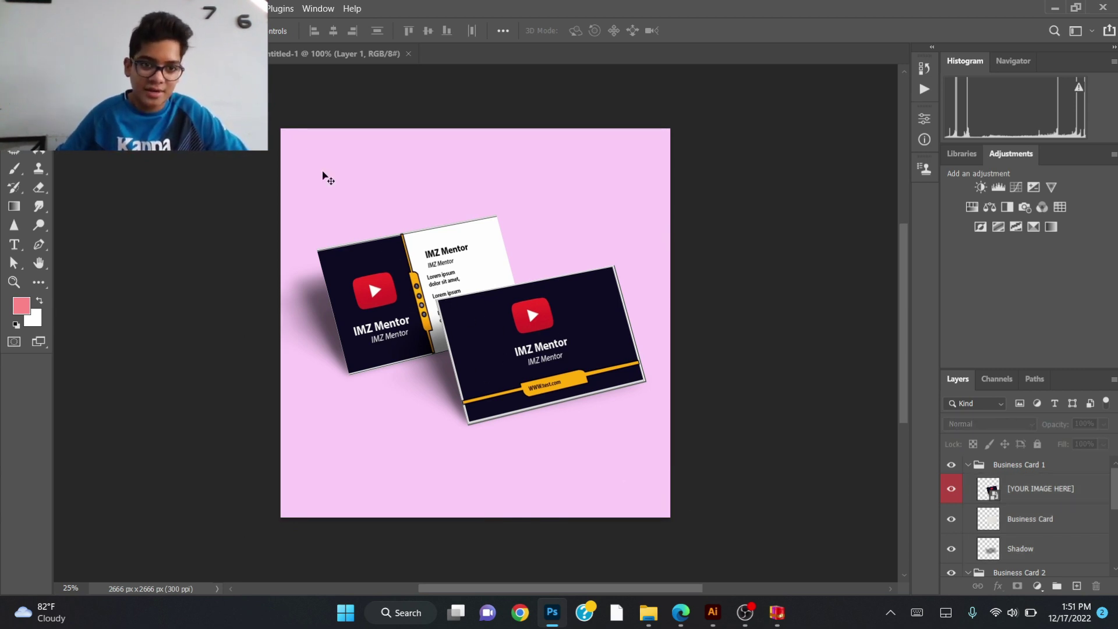
left_click(289, 56)
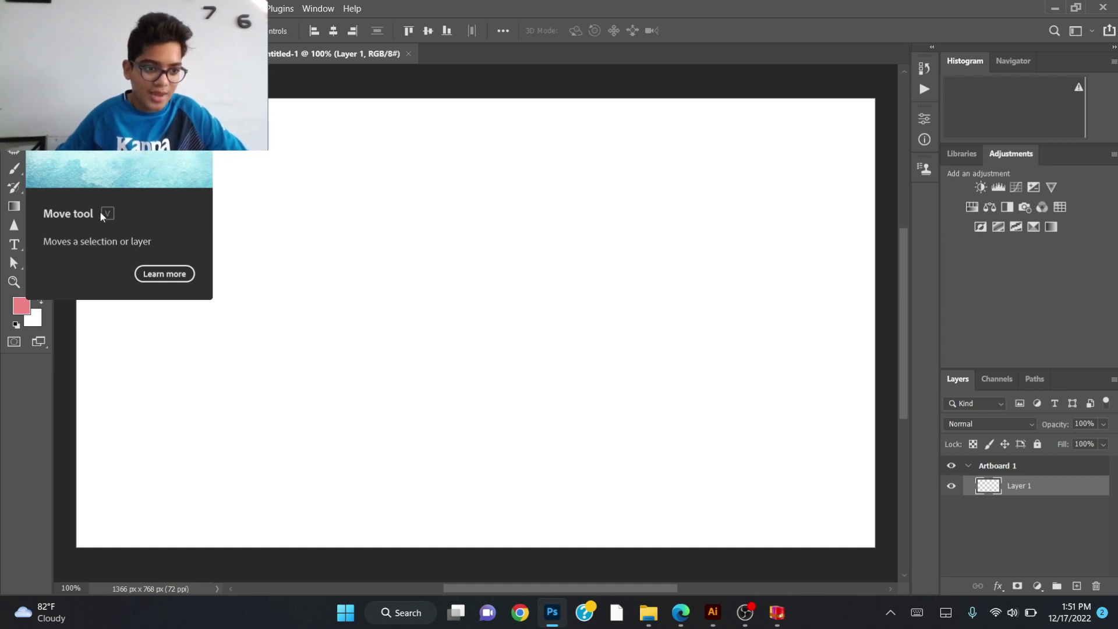
left_click_drag(203, 170, 694, 452)
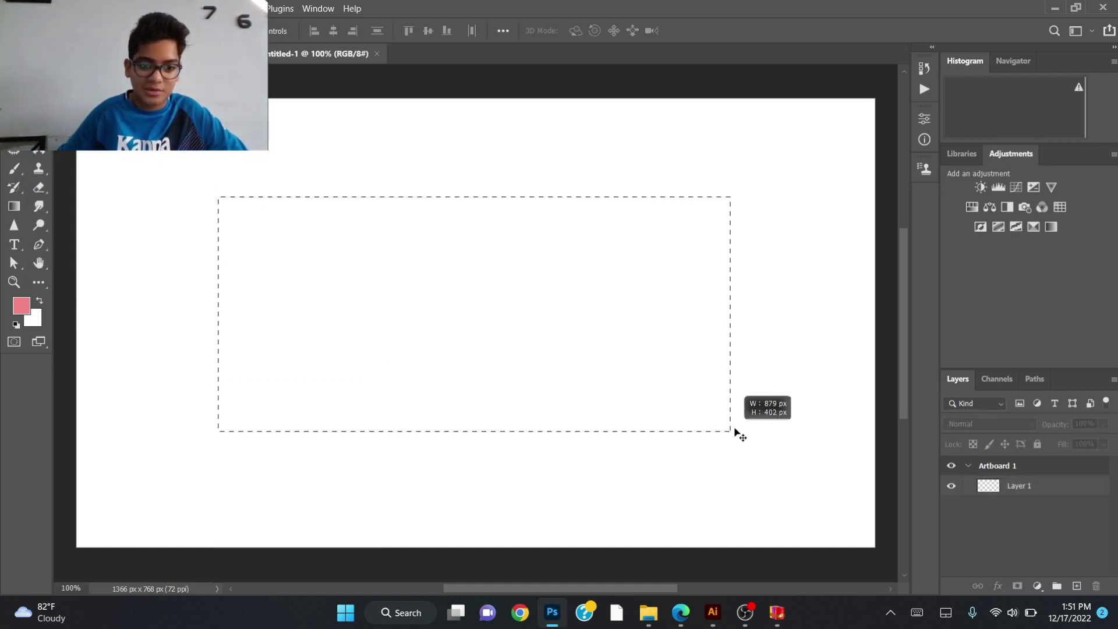
left_click_drag(732, 418, 256, 234)
- Switch to Illustrator, try box-selecting the business card artwork, clear the selection and return to Photoshop
left_click(713, 618)
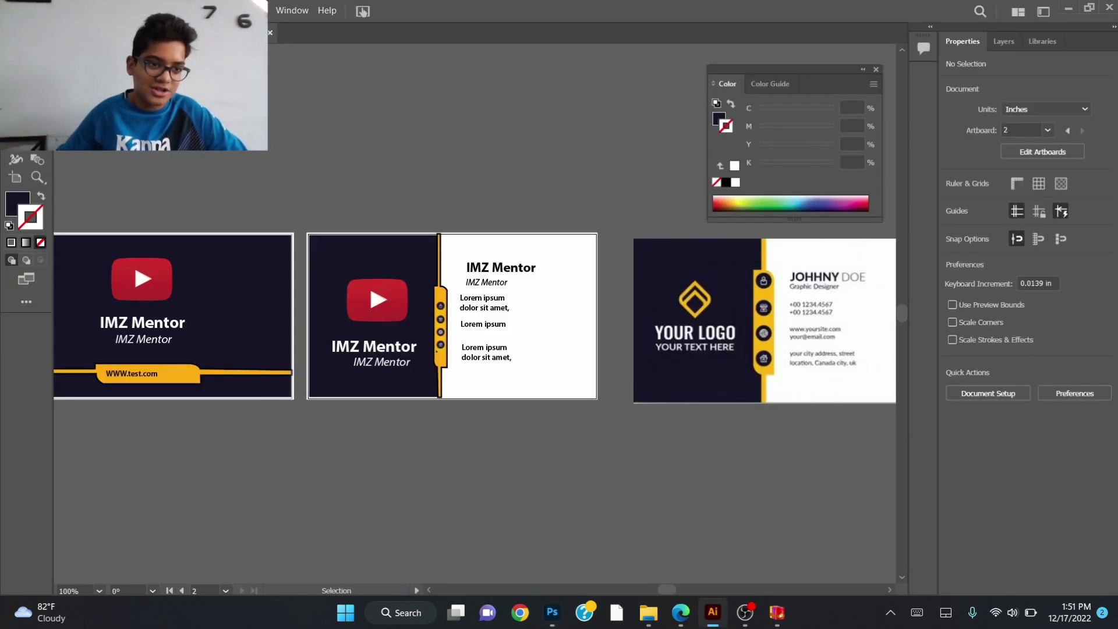
mouse_move(87, 99)
left_mouse_down()
mouse_move(335, 243)
mouse_move(545, 421)
left_mouse_up()
left_click(543, 438)
left_click(543, 440)
left_click(553, 612)
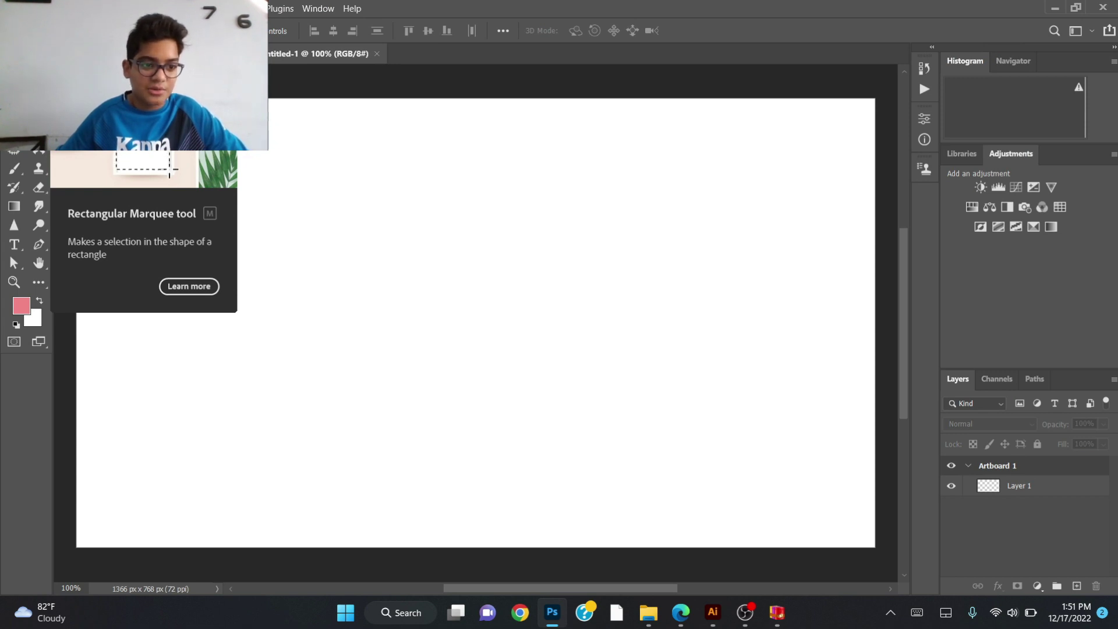
- Draw a rectangular marquee selection on the blank artboard and clear it
left_click(38, 91)
left_click_drag(172, 149, 399, 395)
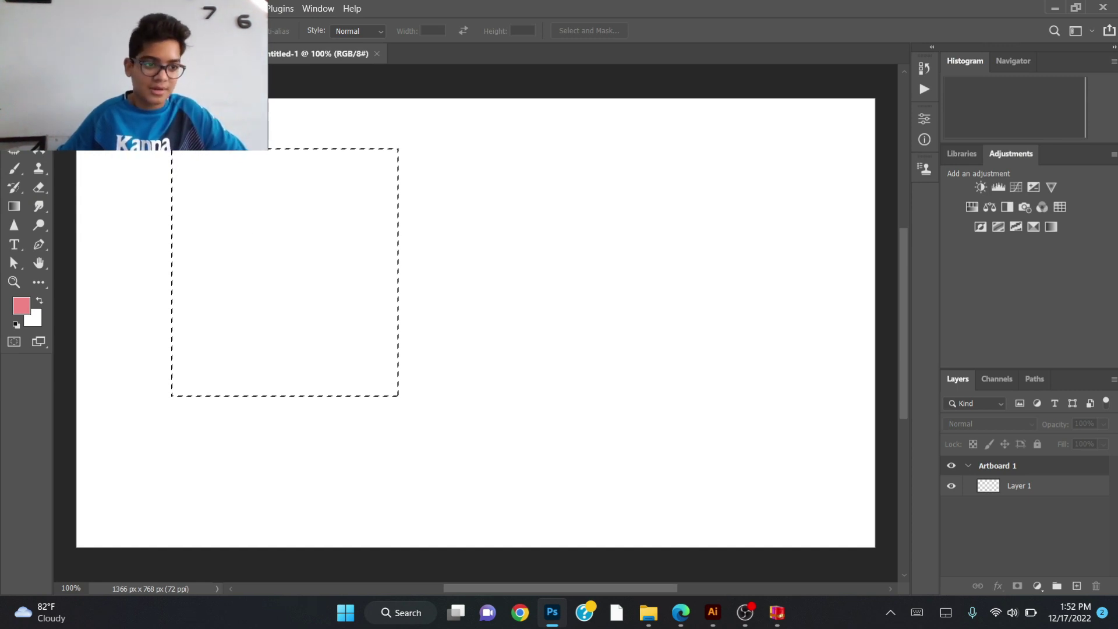
key("v")
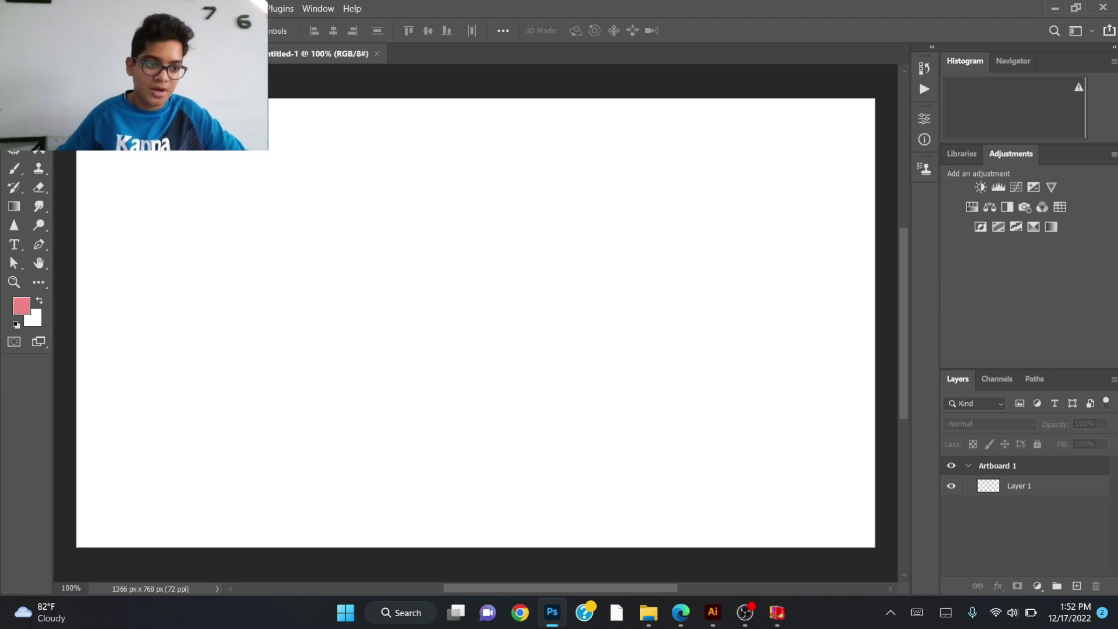
- Paste the copied business card onto the artboard and enlarge it to fill most of the canvas
key("w")
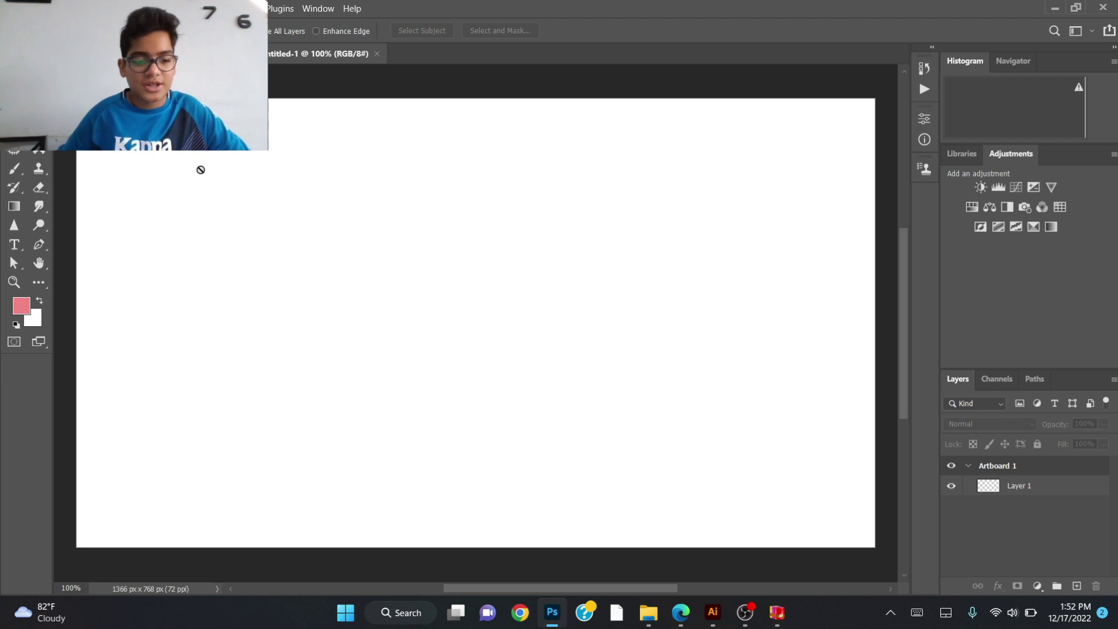
key("v")
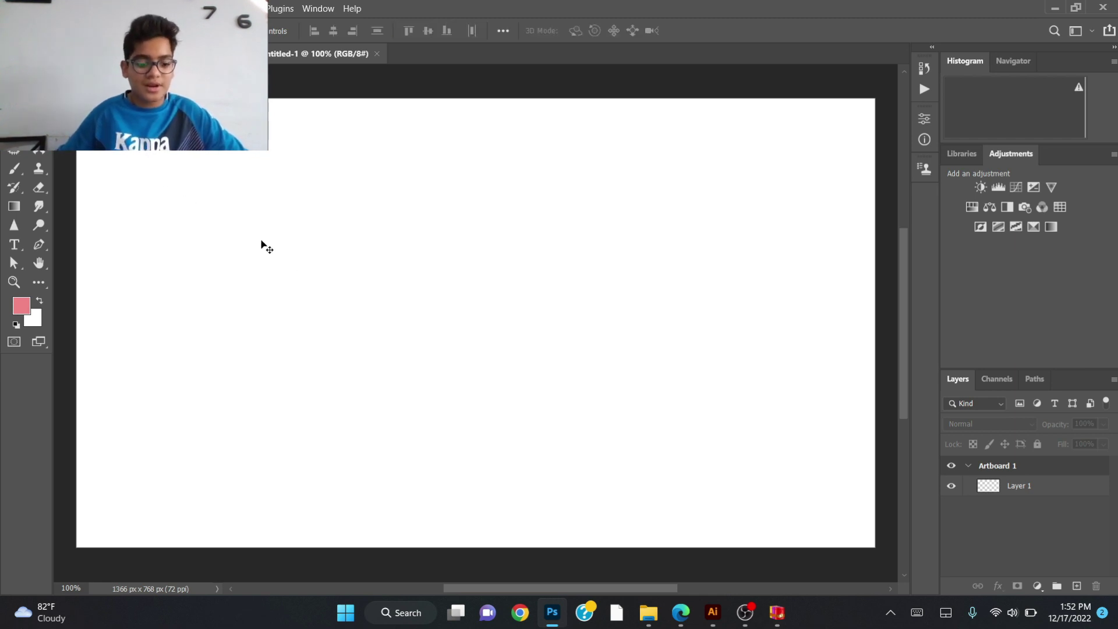
key("ctrl+v")
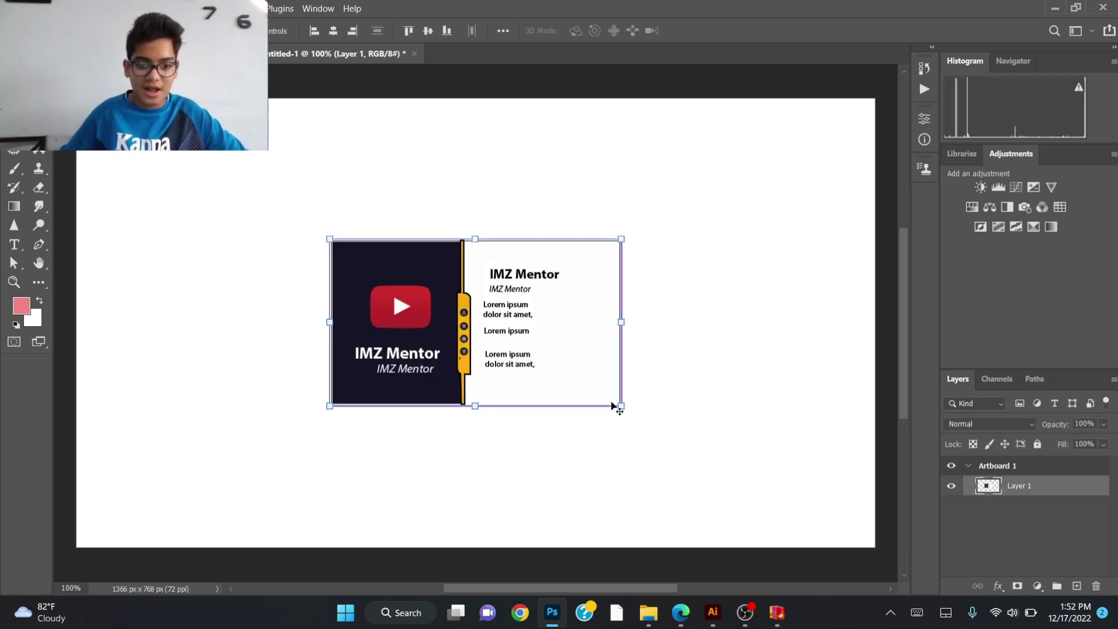
left_click_drag(622, 406, 775, 493)
left_click(724, 31)
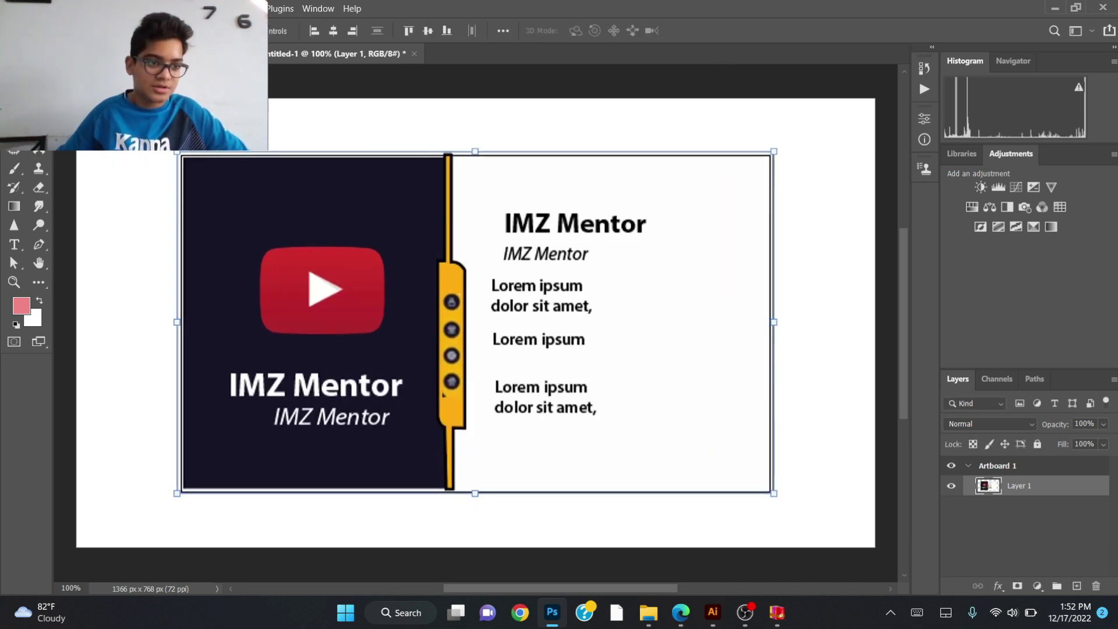
- Select the red play-button logo on the card with the Quick Selection tool, adjusting its brush size
key("w")
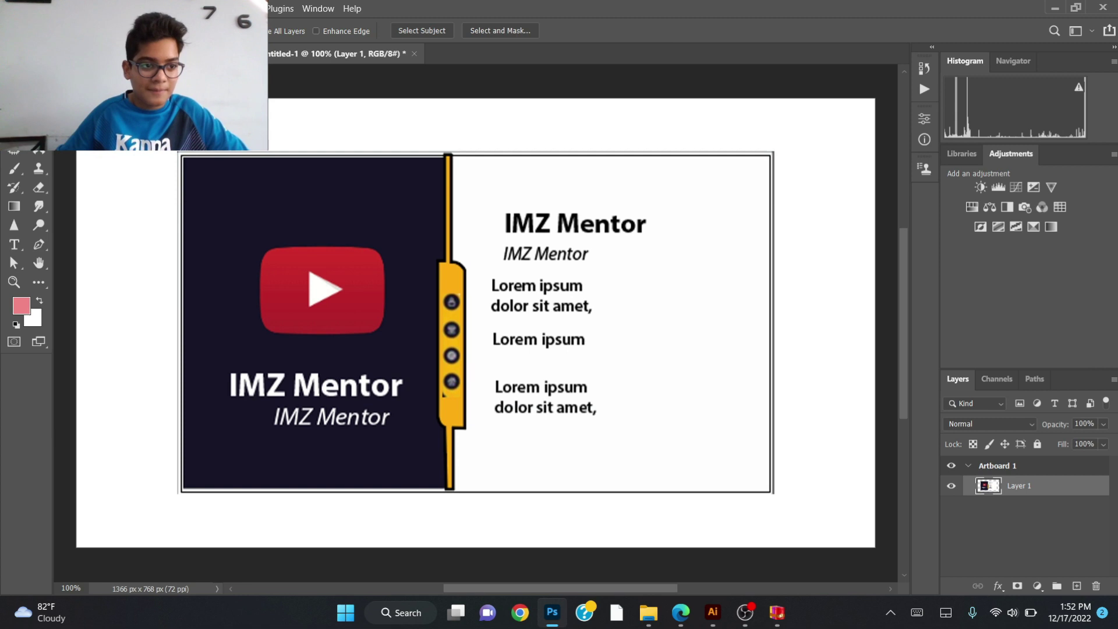
right_click(285, 288, "alt")
mouse_move(361, 174)
left_mouse_down()
mouse_move(314, 279)
mouse_move(497, 122)
left_mouse_up()
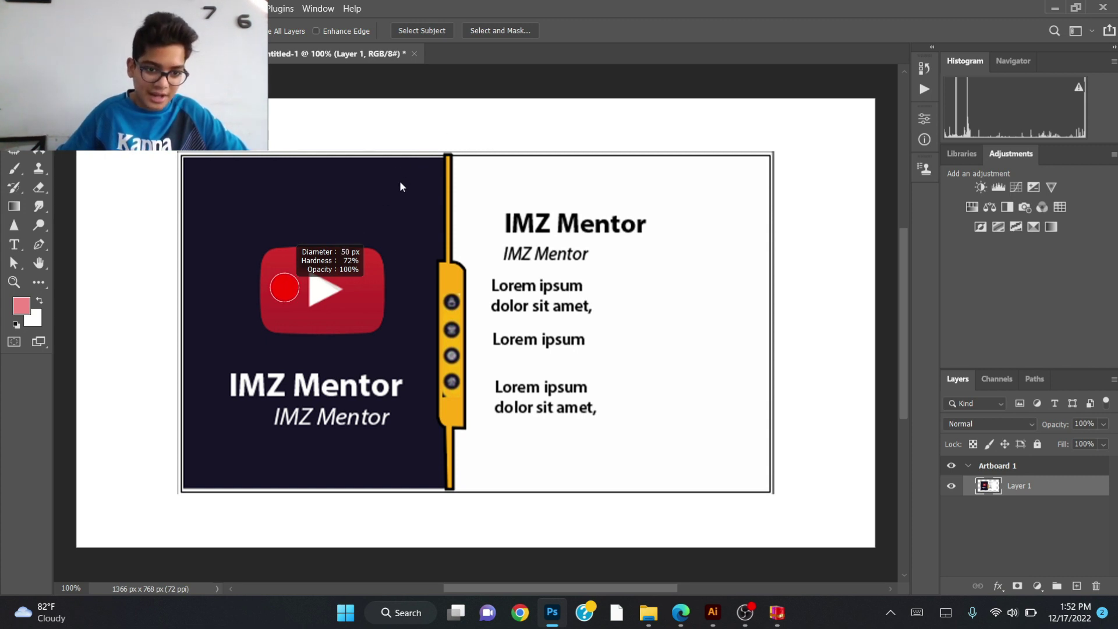
left_click_drag(367, 210, 328, 226)
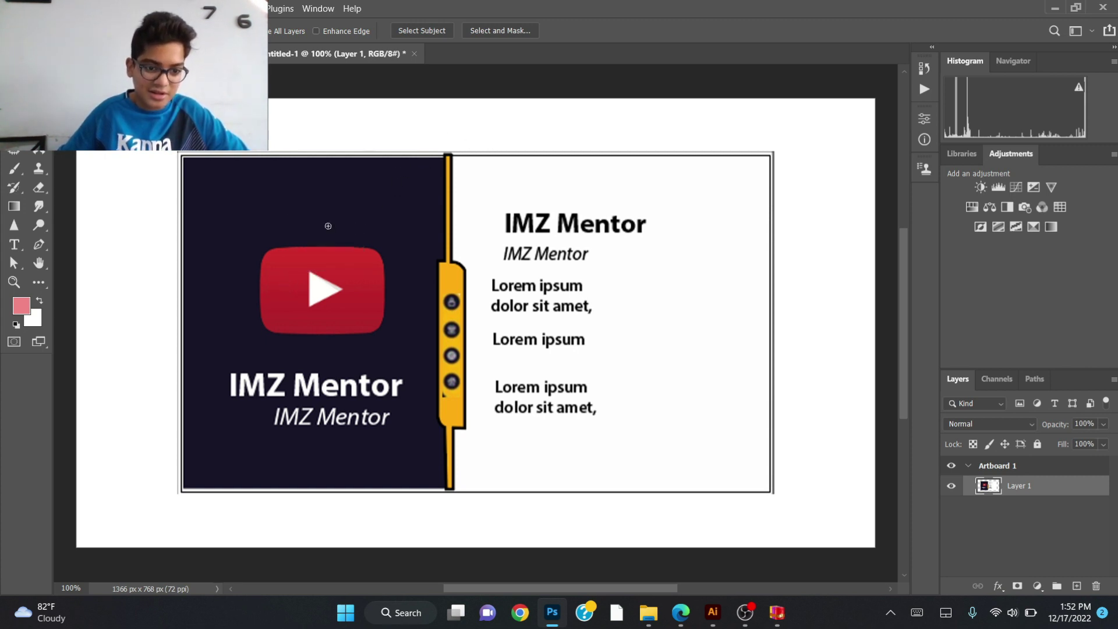
right_click(299, 199)
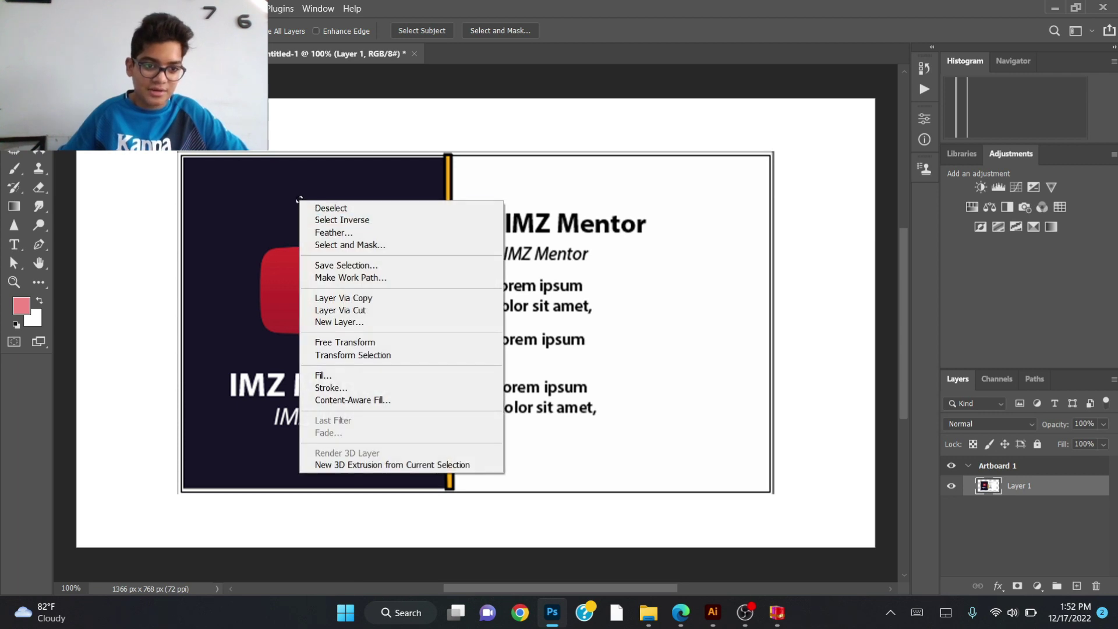
right_click(188, 115)
left_click(218, 124)
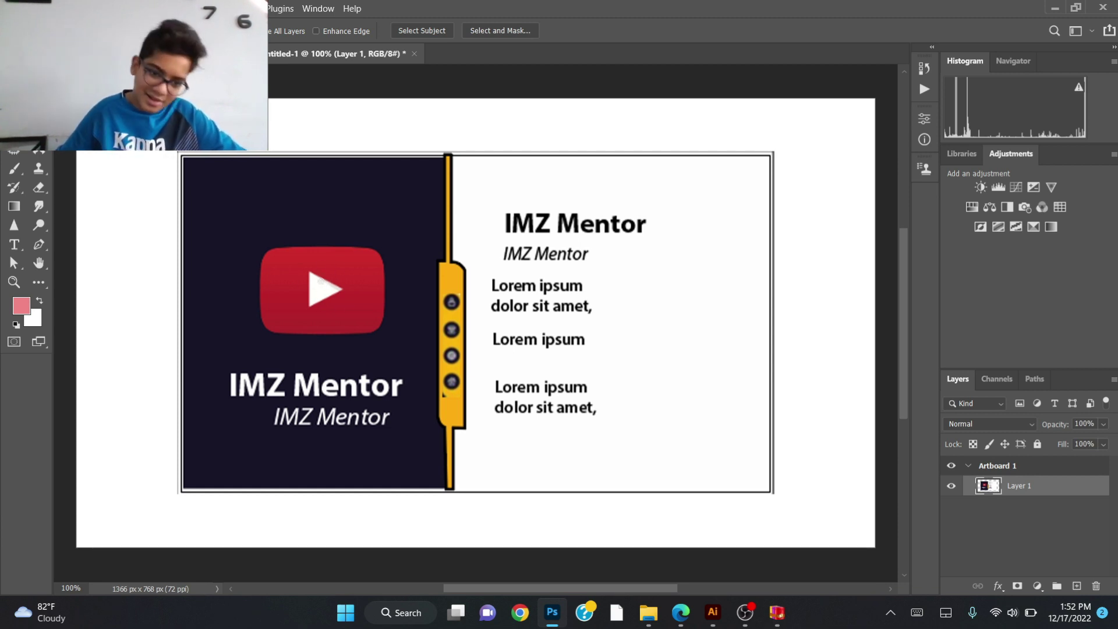
left_click_drag(314, 277, 329, 291)
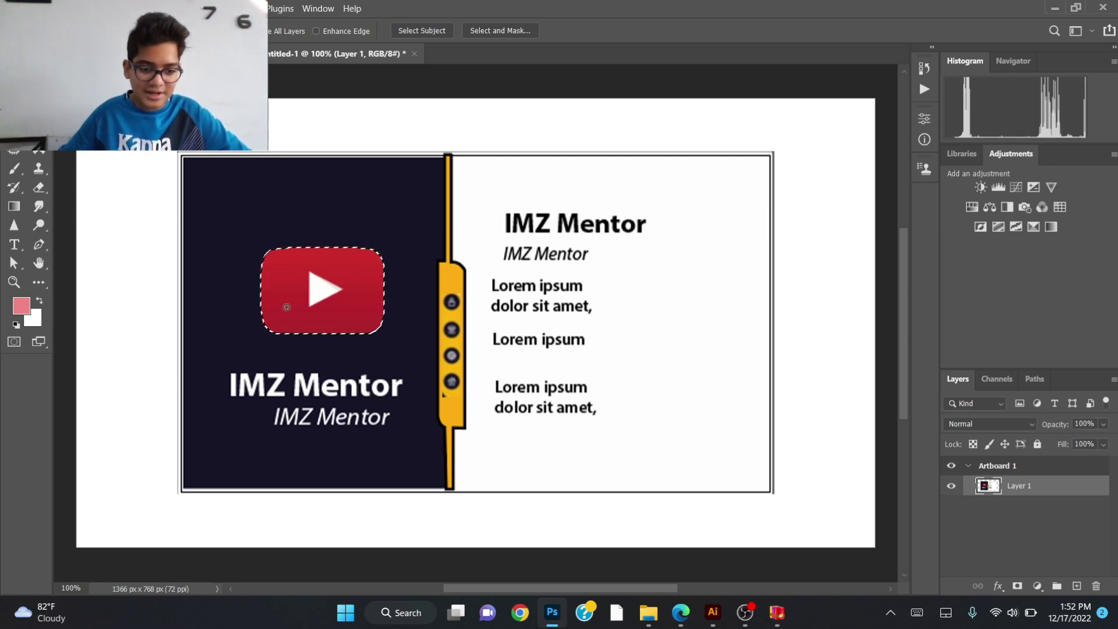
- Copy the selected logo to a new layer and try moving it with Layer 1 hidden, undoing the move and showing Layer 1 again
key("v")
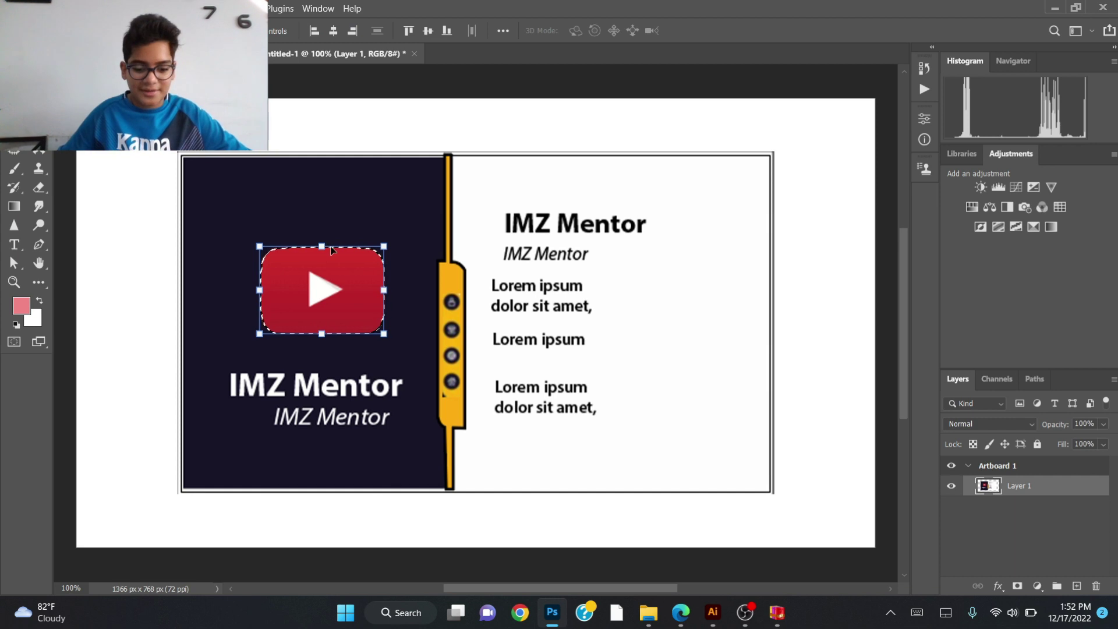
key("ctrl+j")
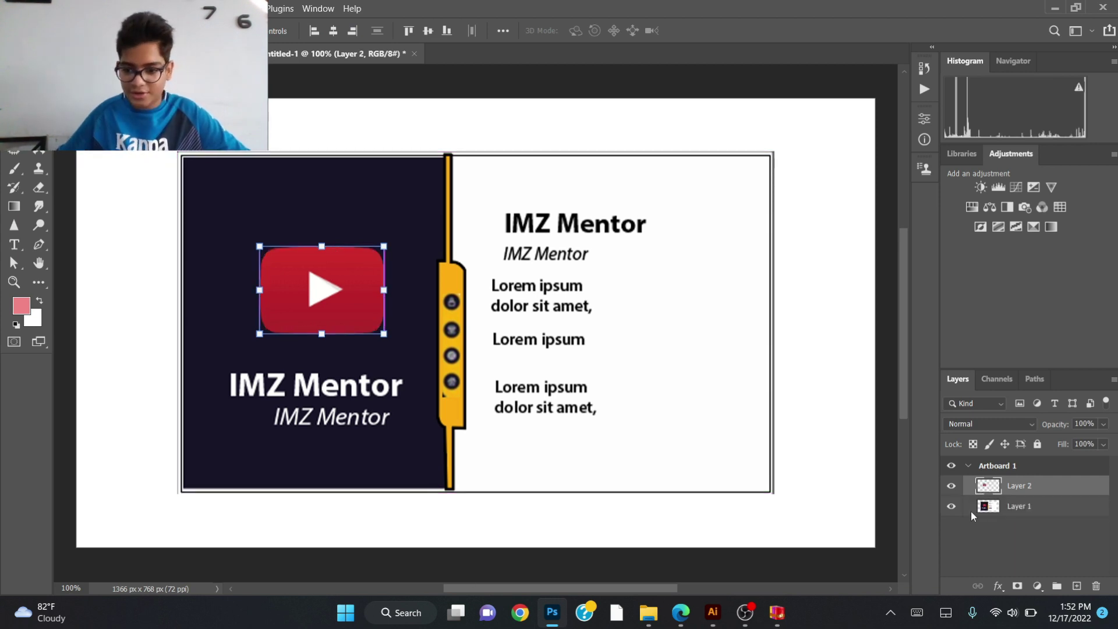
left_click(952, 507)
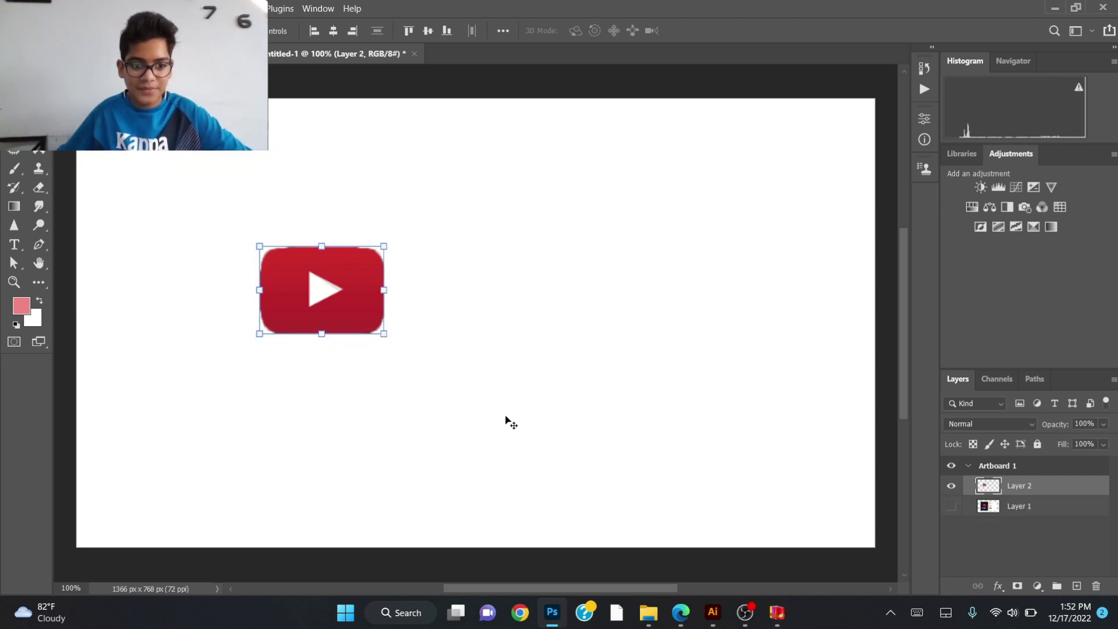
left_click_drag(367, 307, 467, 311)
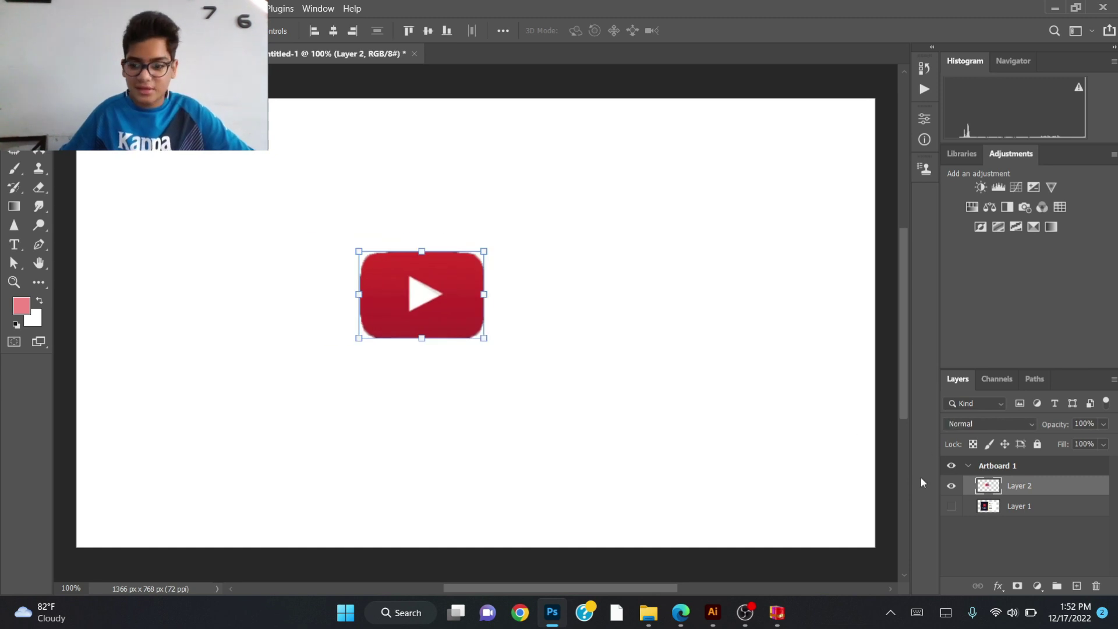
key("ctrl+z")
left_click(952, 507)
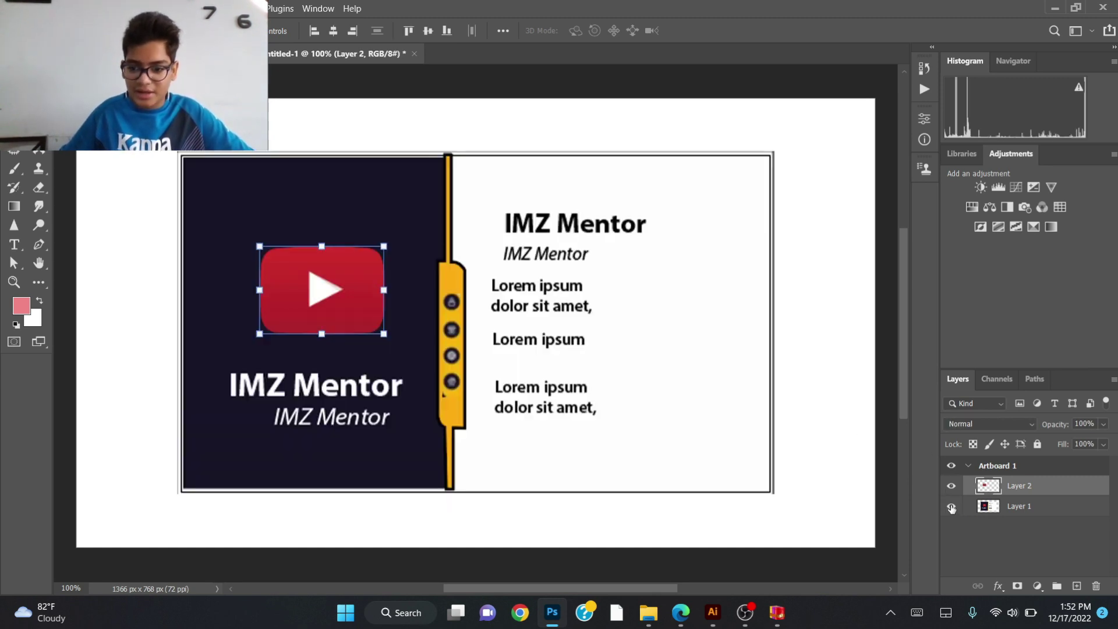
- Try moving the logo copy across the visible card, and undo the move and the layer copy
left_click_drag(326, 309, 488, 292)
key("ctrl+z")
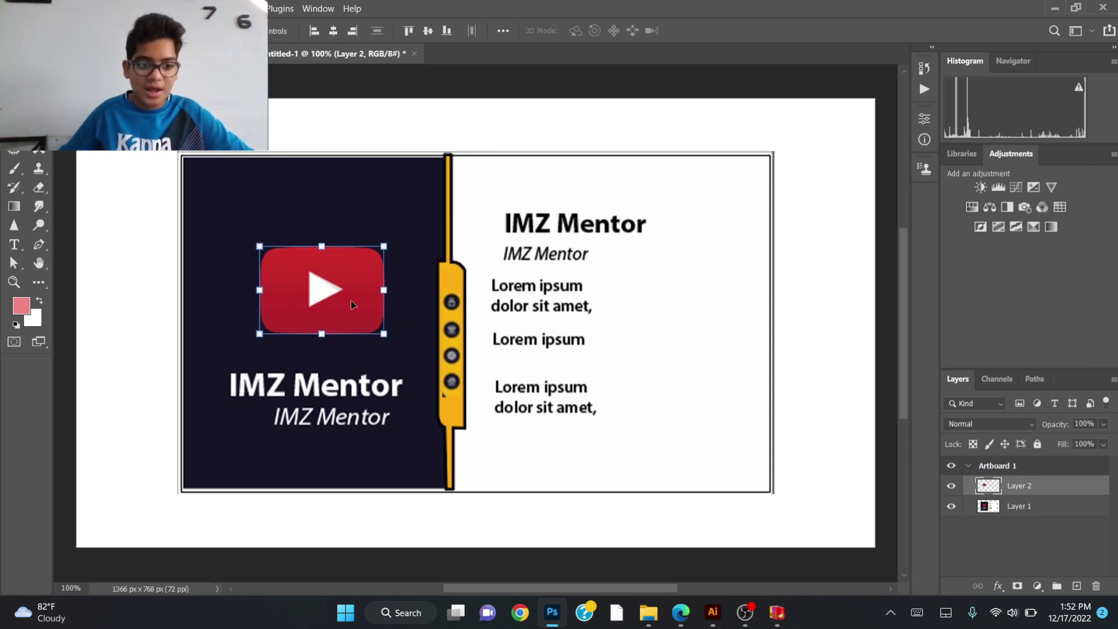
key("ctrl+z")
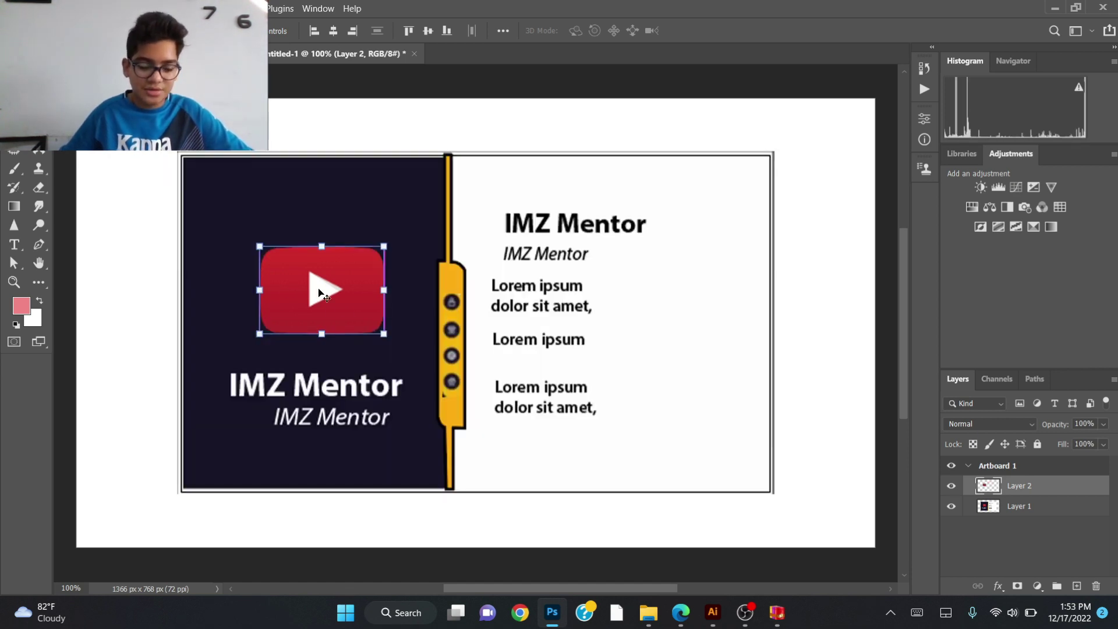
key("ctrl+z")
- Delete the selected play-button logo from Layer 1 and clear the selection
key("Delete")
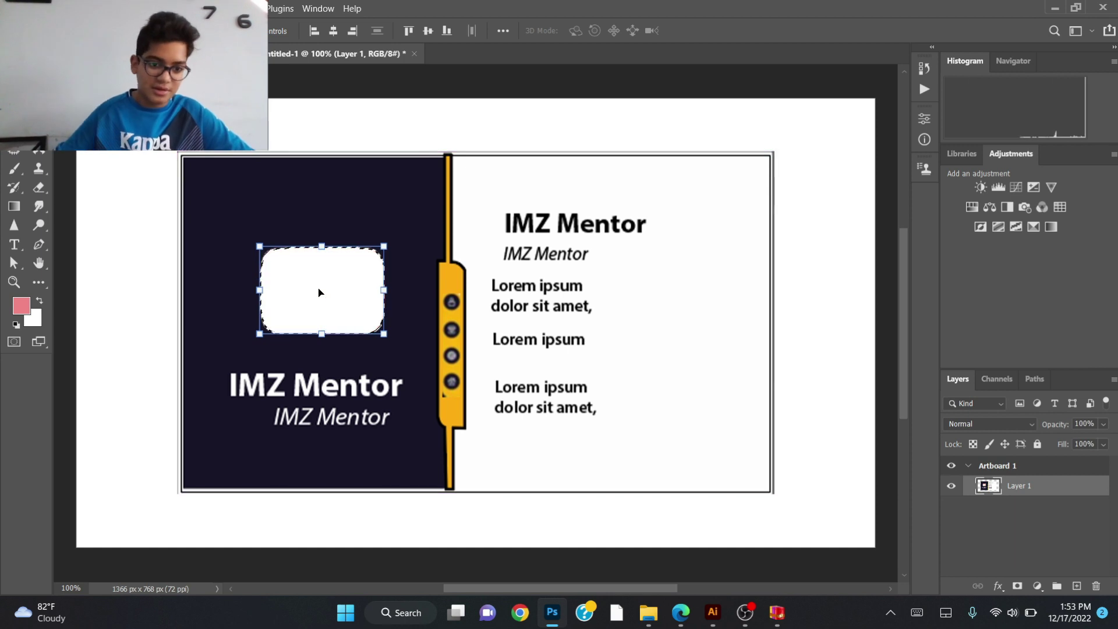
left_click(124, 236)
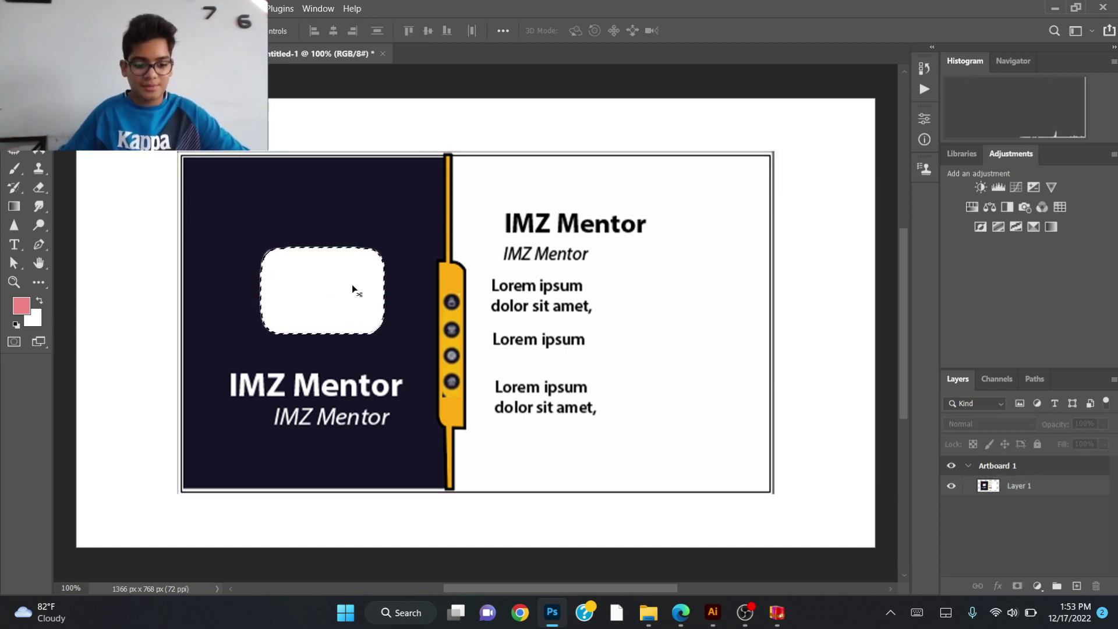
key("ctrl+d")
- Switch to the Edge browser and search the web for "Car logo" in a new tab
left_click(679, 613)
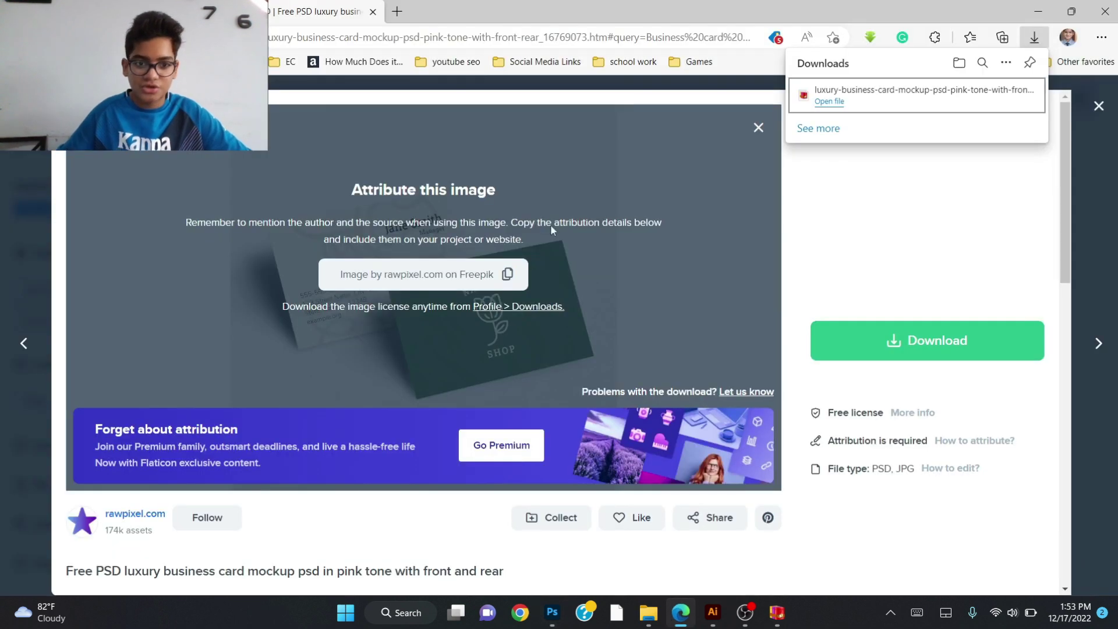
left_click(396, 11)
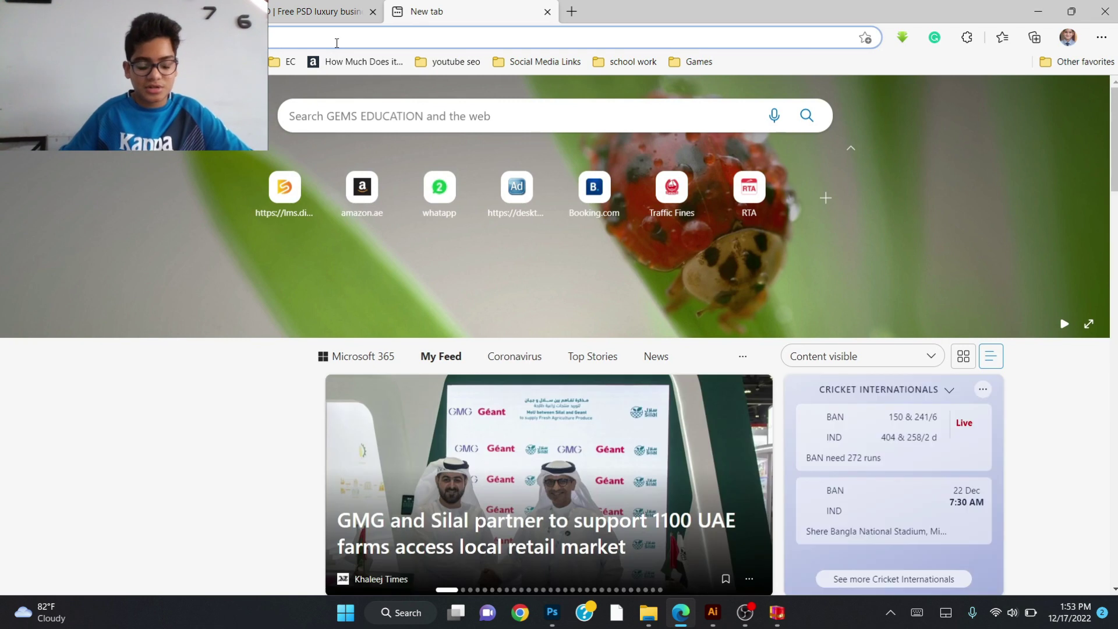
type("Car")
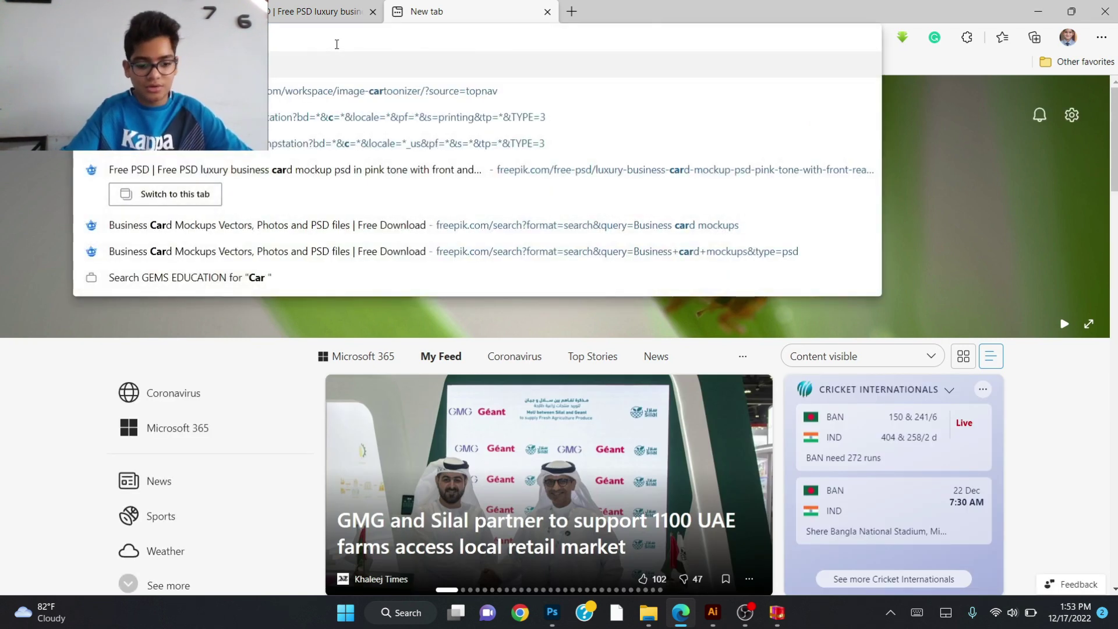
type(" logo")
key("Return")
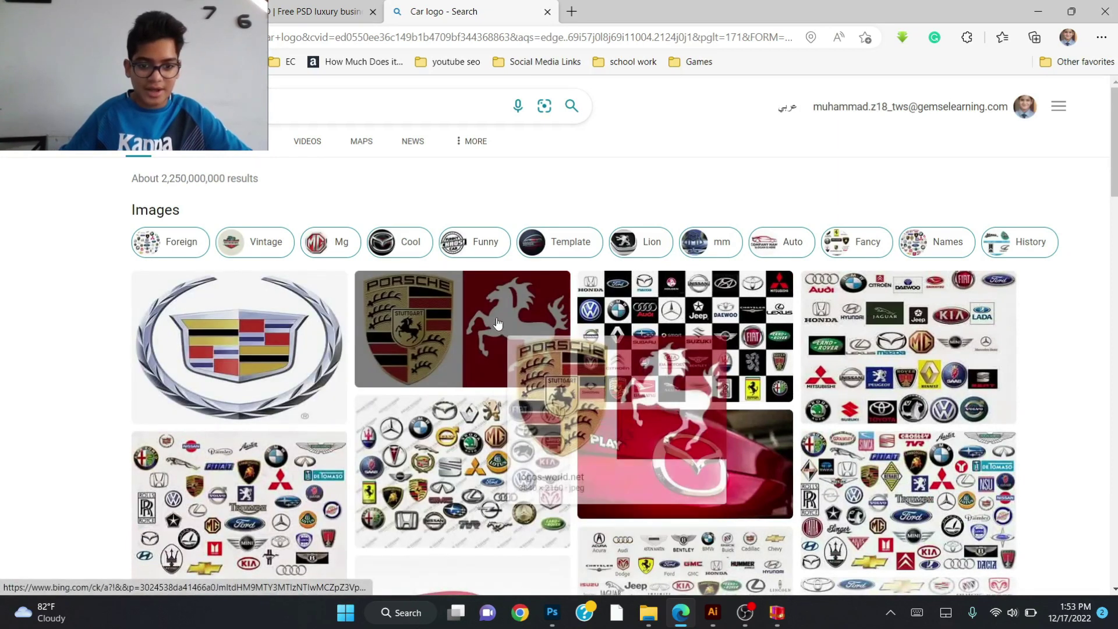
- Try to copy the Porsche horse logo image from the results and paste it into the Photoshop document, undoing the paste
right_click(497, 324)
left_click(556, 380)
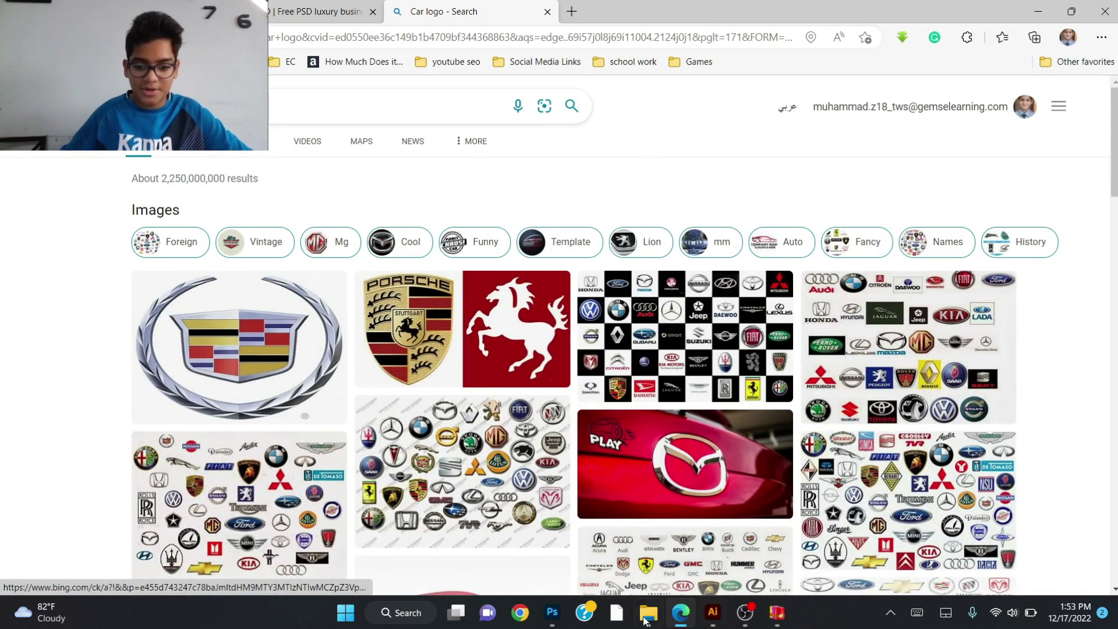
left_click(552, 612)
key("ctrl+v")
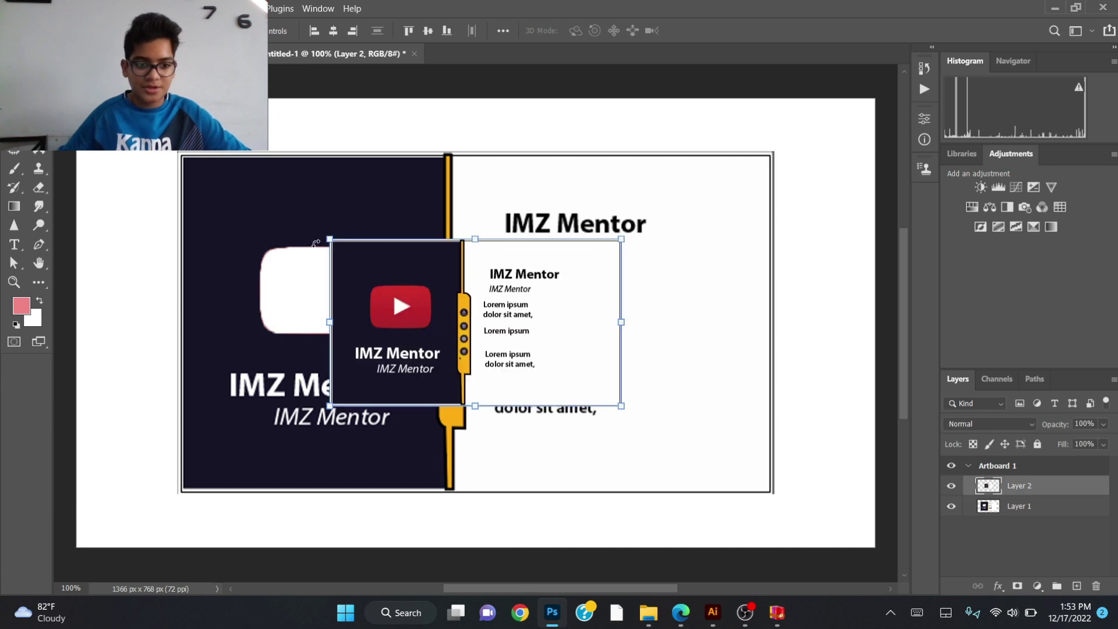
key("ctrl+z")
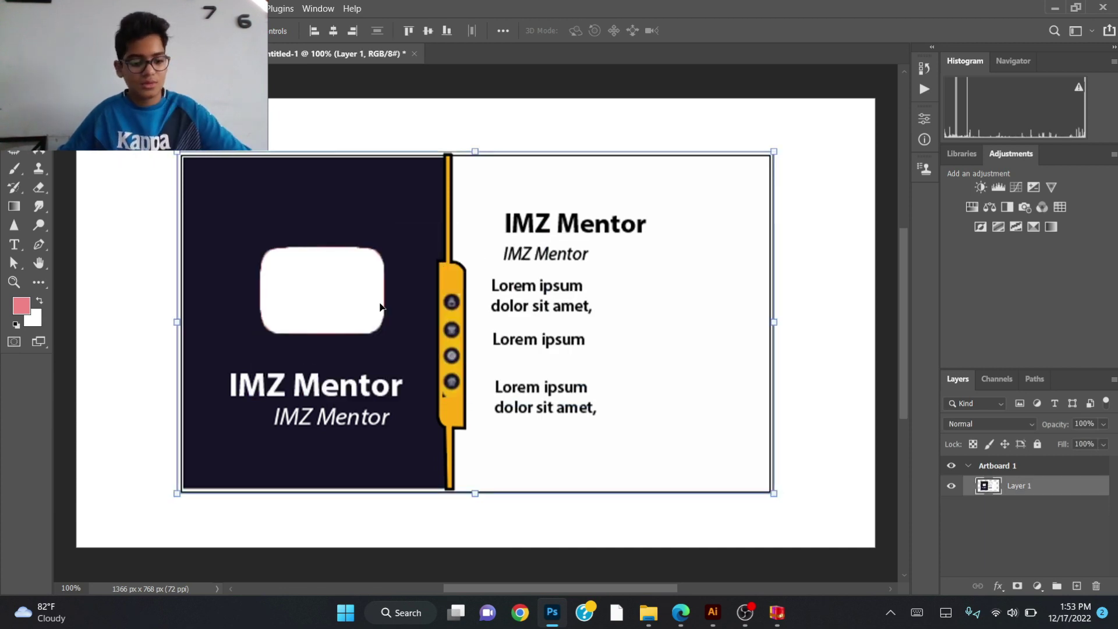
- Switch to Edge, open the Porsche horse logo image, and capture a screen snip of its red half with the white horse
key("alt+Tab")
left_click(445, 331)
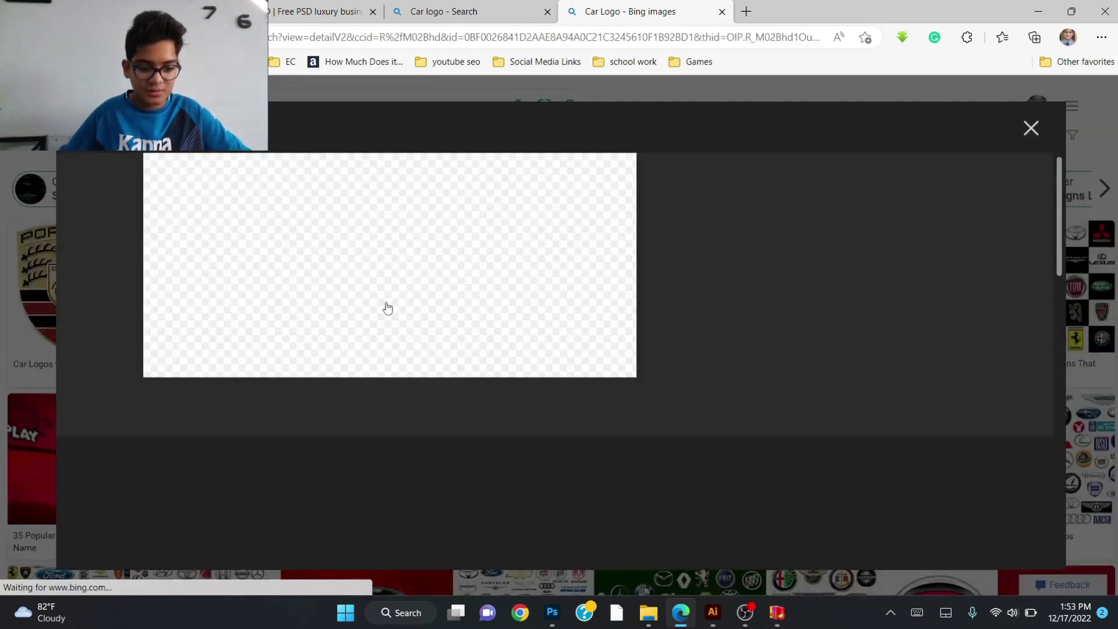
key("super+shift+s")
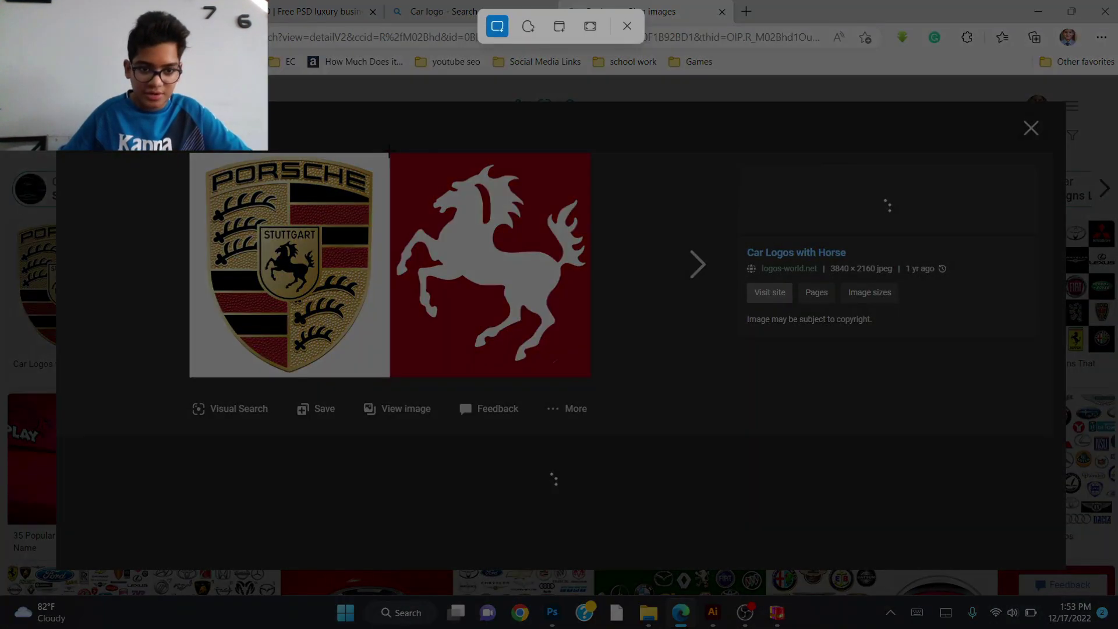
left_click_drag(389, 154, 590, 378)
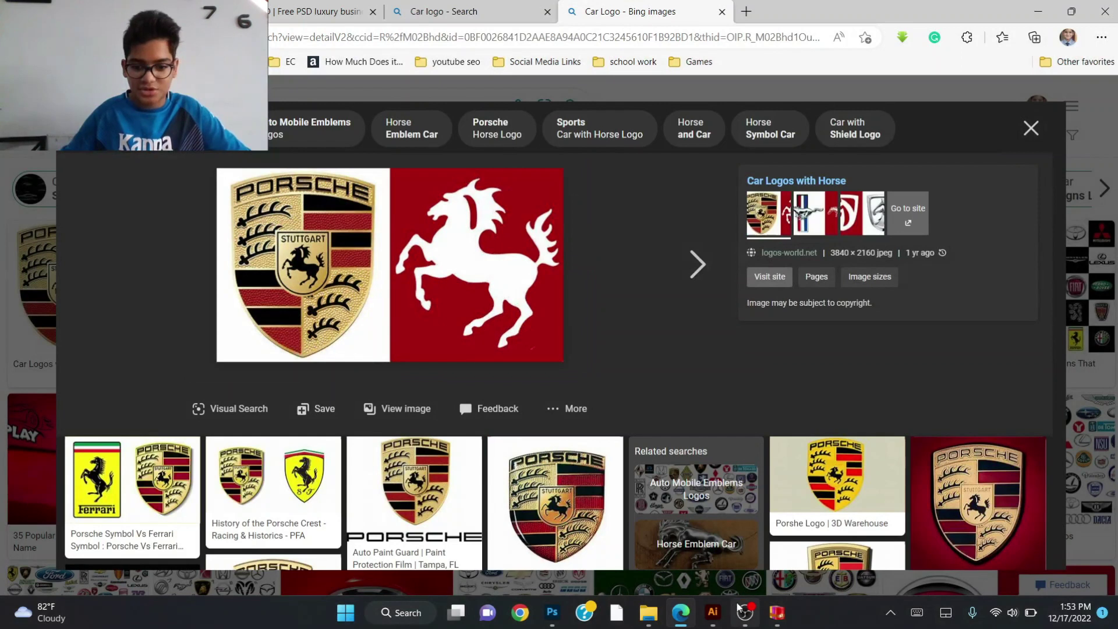
- Return to Photoshop, paste the horse snip over the card's empty logo cutout, and send it behind Layer 1
key("alt+Tab")
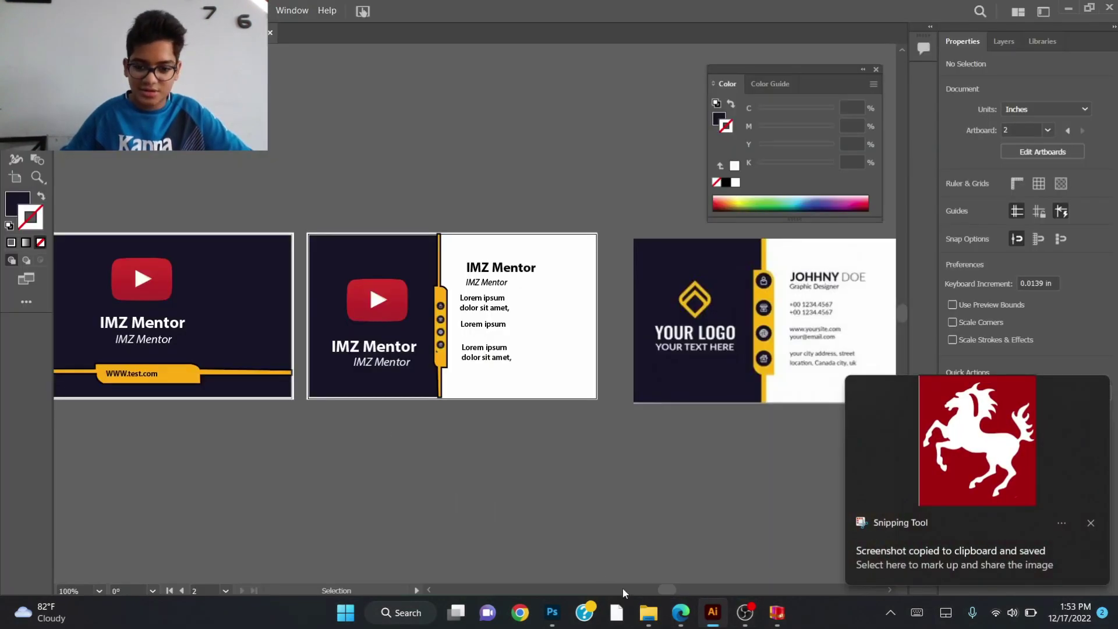
left_click(562, 607)
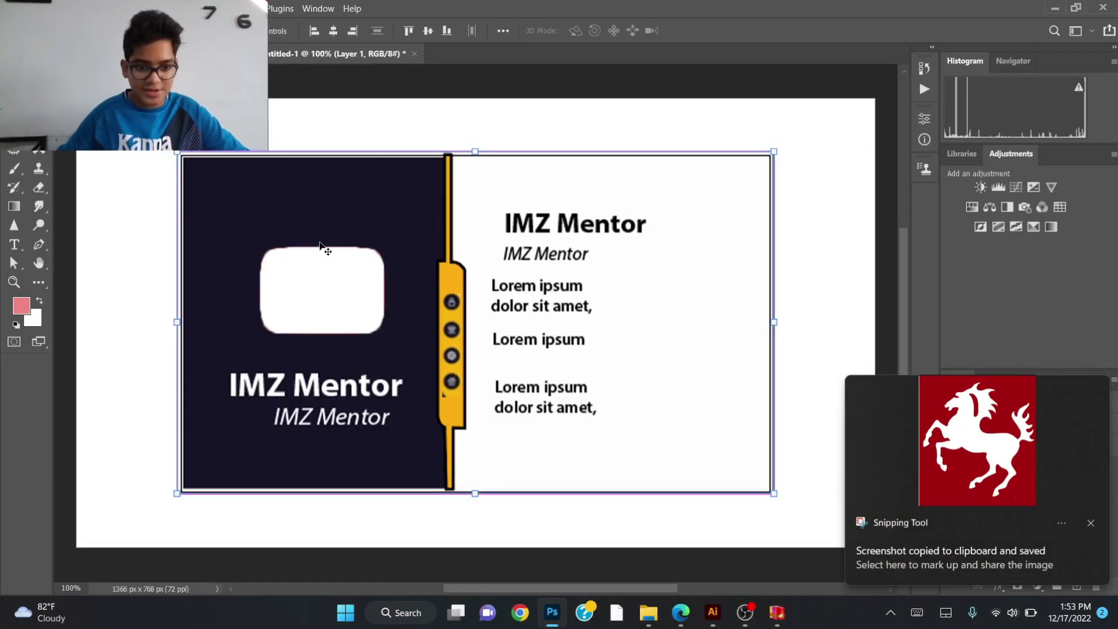
key("ctrl+v")
left_click_drag(435, 314, 288, 283)
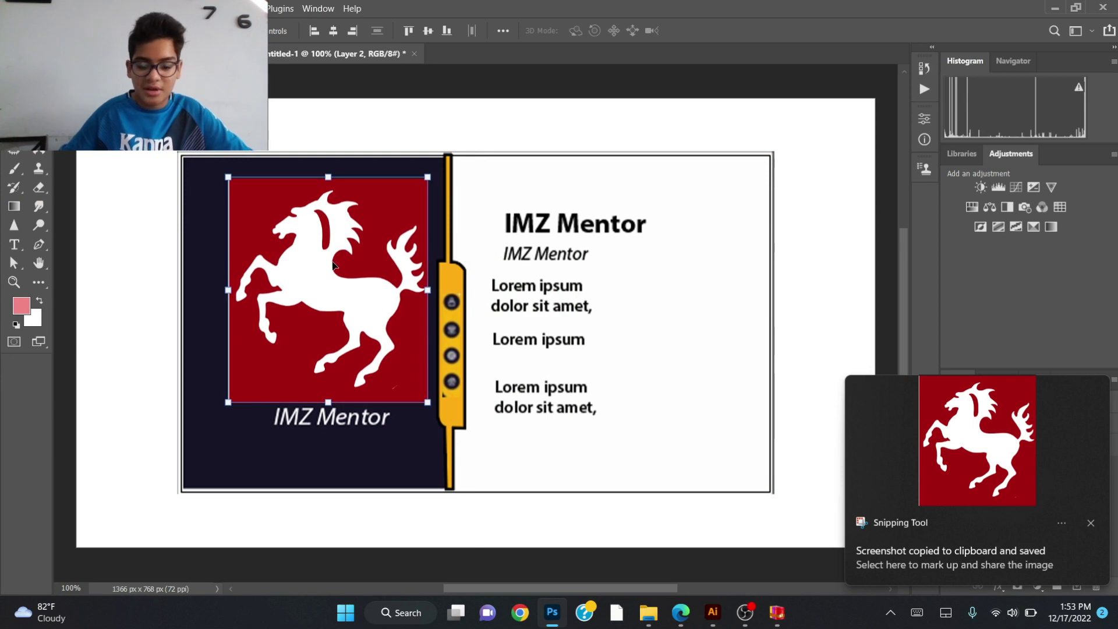
key("ctrl+bracketleft")
- Scale the horse image to about 68.69%, position it behind the rounded logo cutout, and commit the transform
left_click_drag(319, 287, 327, 320)
left_click_drag(435, 213, 372, 233)
mouse_move(372, 296)
left_mouse_down()
mouse_move(386, 296)
mouse_move(362, 296)
mouse_move(355, 309)
left_mouse_up()
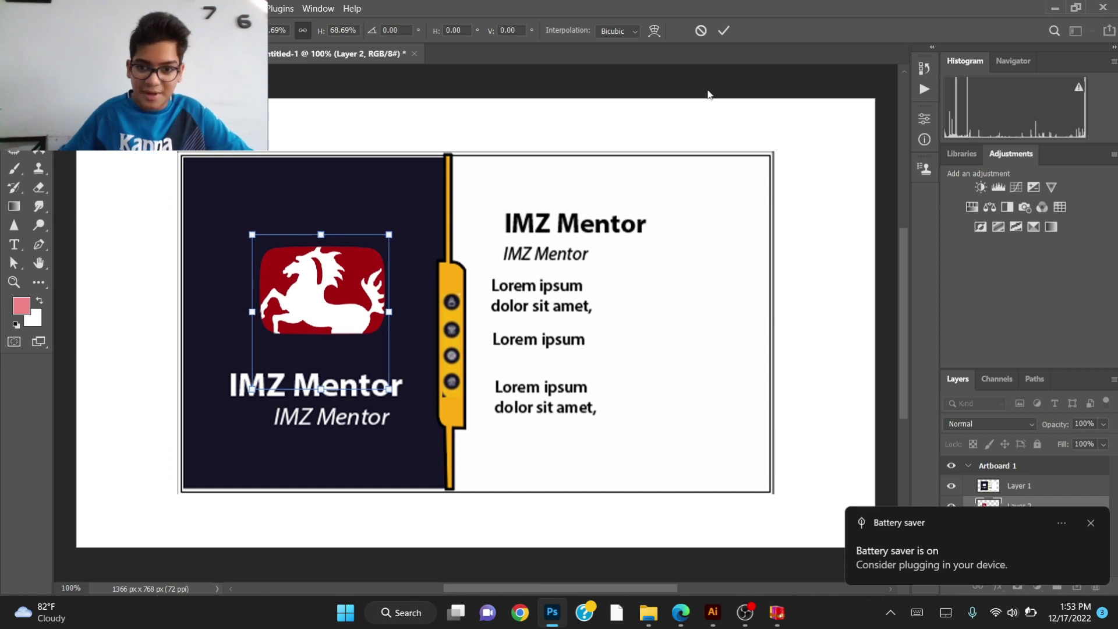
left_click(722, 30)
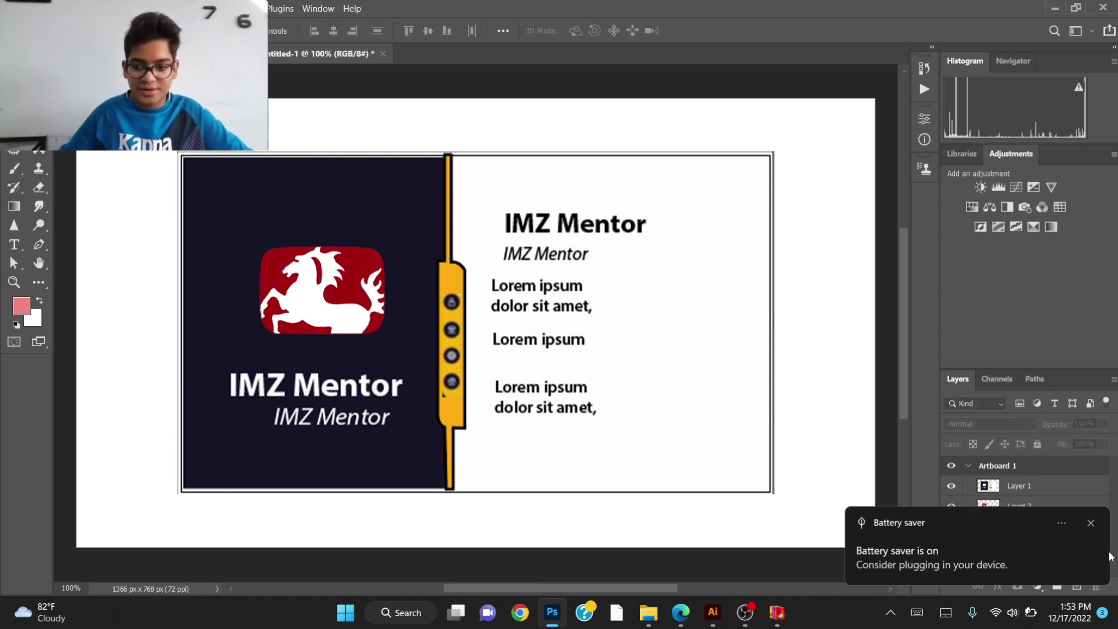
left_click(1093, 527)
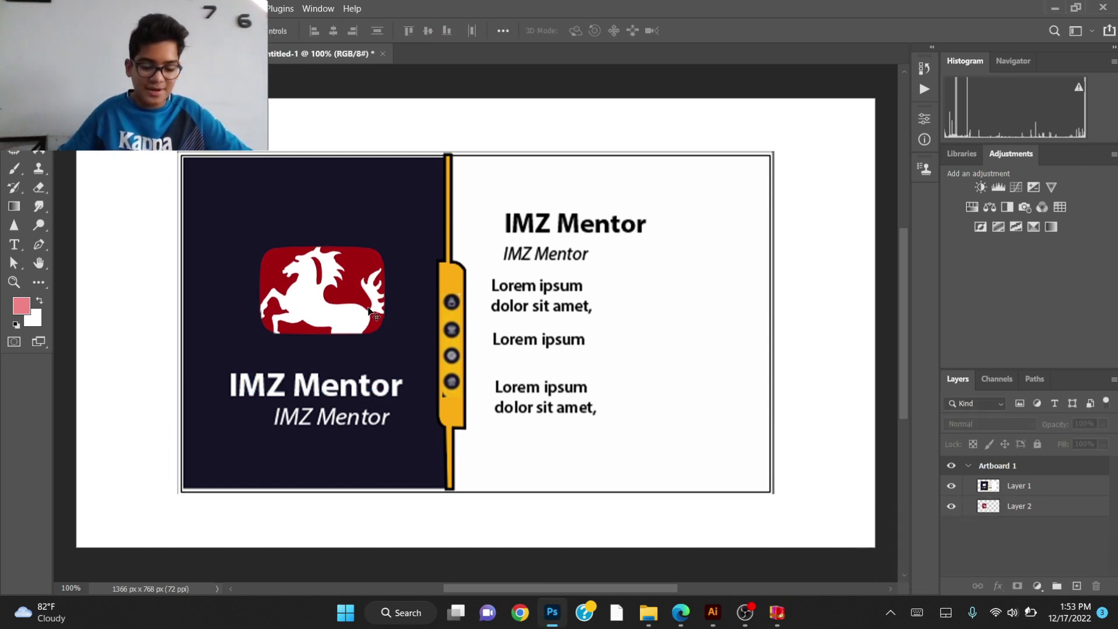
- Try a Healing Brush stroke on the blank area beside the card on Layer 1, and undo it
left_click_drag(343, 304, 344, 299)
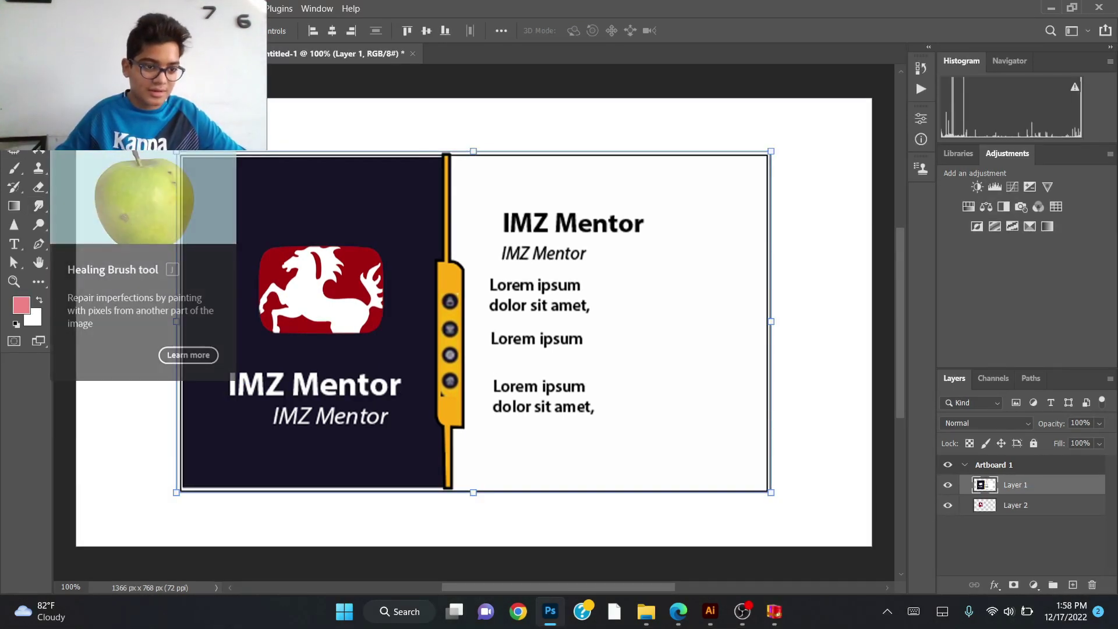
left_click(39, 206)
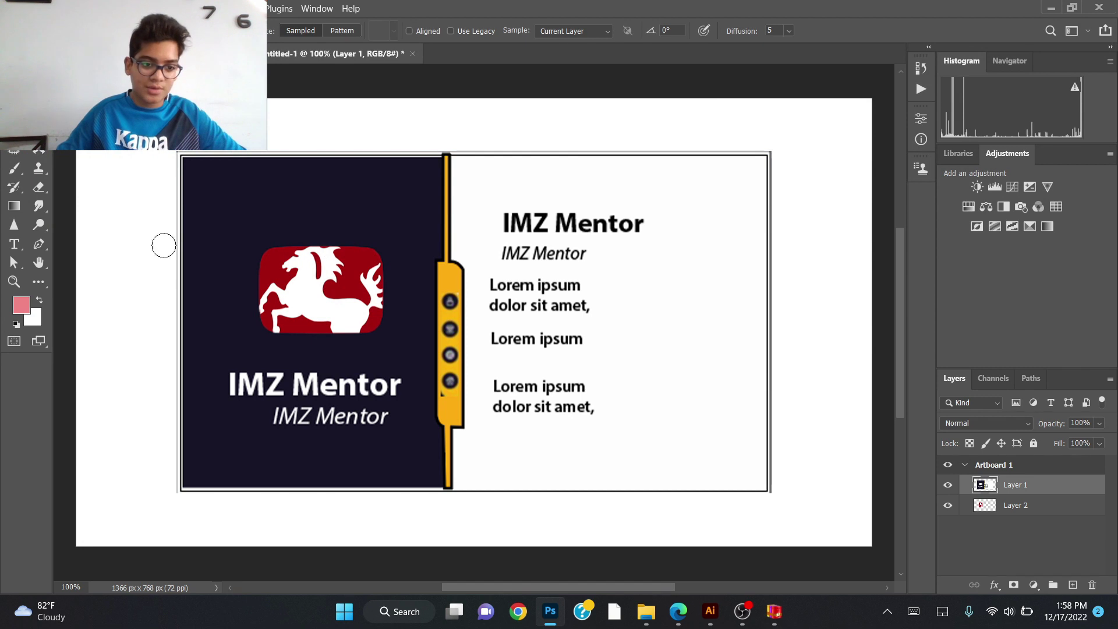
mouse_move(90, 204)
left_mouse_down()
mouse_move(154, 301)
mouse_move(108, 312)
mouse_move(111, 242)
mouse_move(87, 240)
mouse_move(148, 266)
left_mouse_up()
key("v")
key("j")
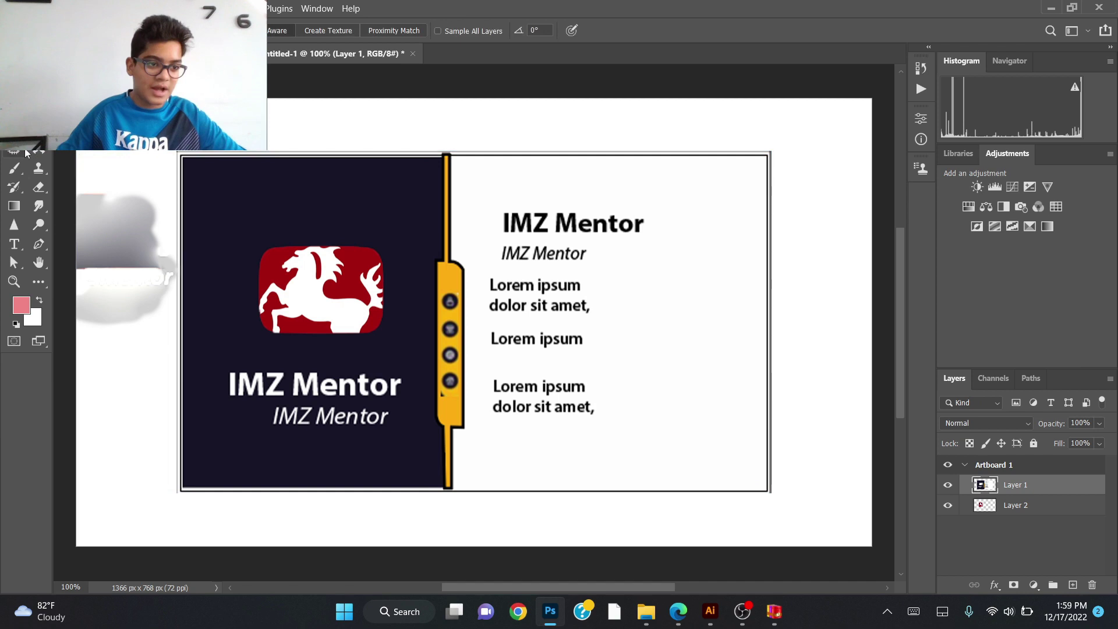
key("ctrl+z")
key("ctrl+z")
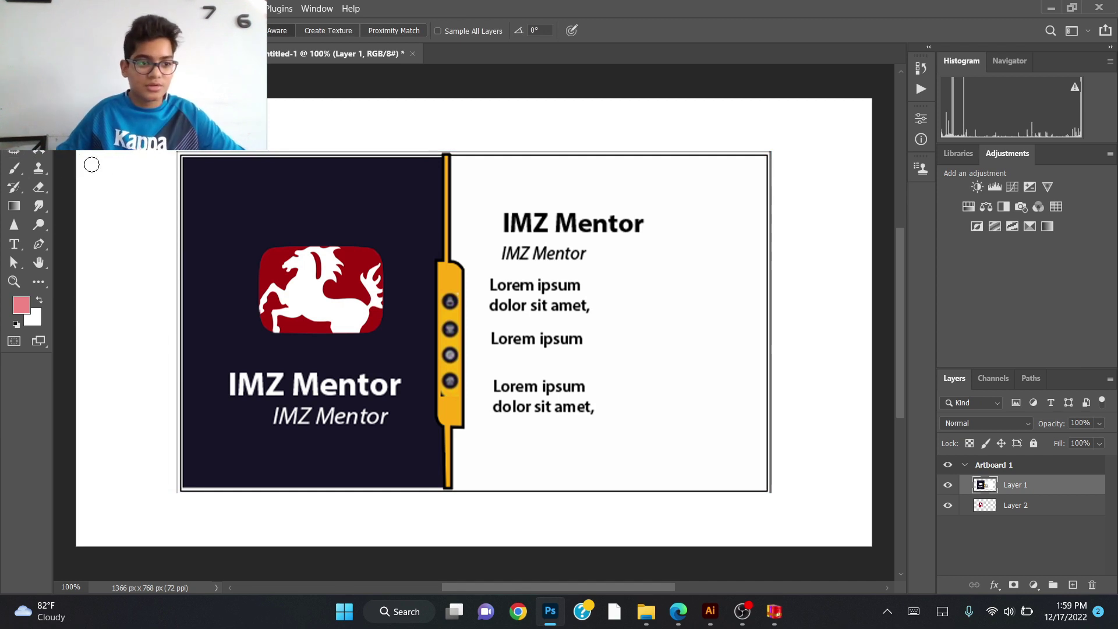
- Try painting several Healing Brush strokes down the blank margin beside the card's dark half, sampling from the logo area
key("shift+j")
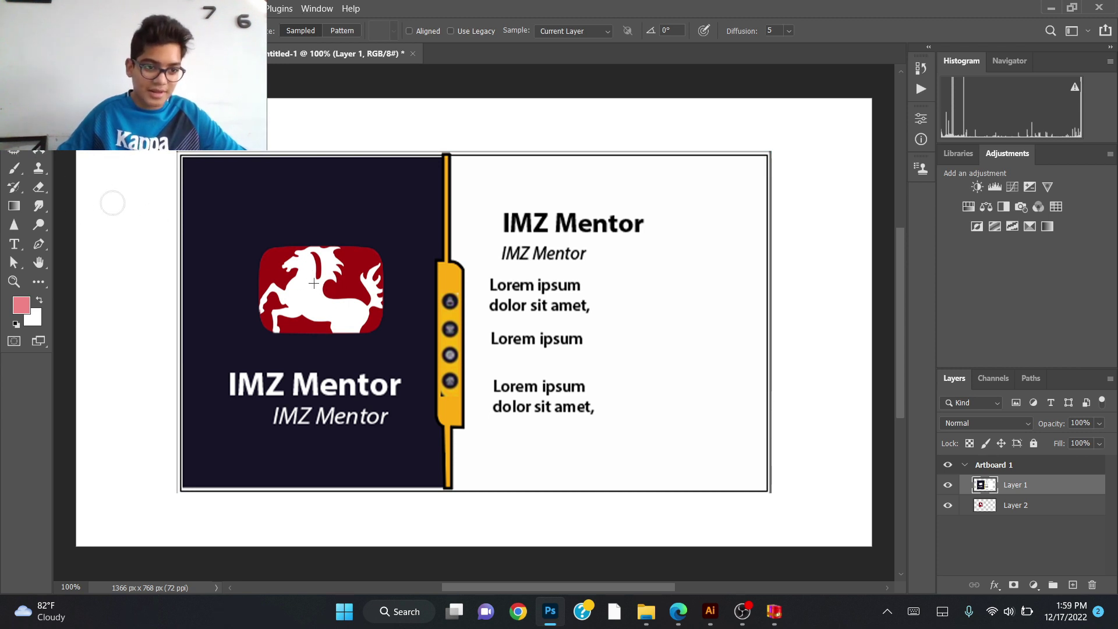
mouse_move(94, 209)
left_mouse_down()
mouse_move(138, 244)
mouse_move(126, 267)
mouse_move(116, 207)
left_mouse_up()
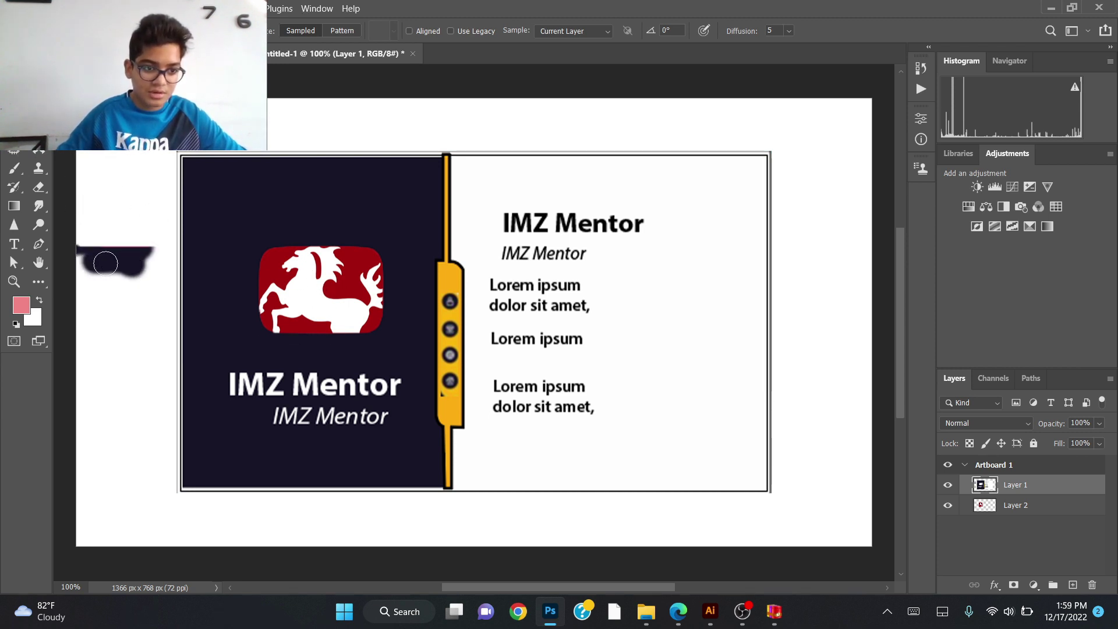
left_click_drag(98, 263, 109, 293)
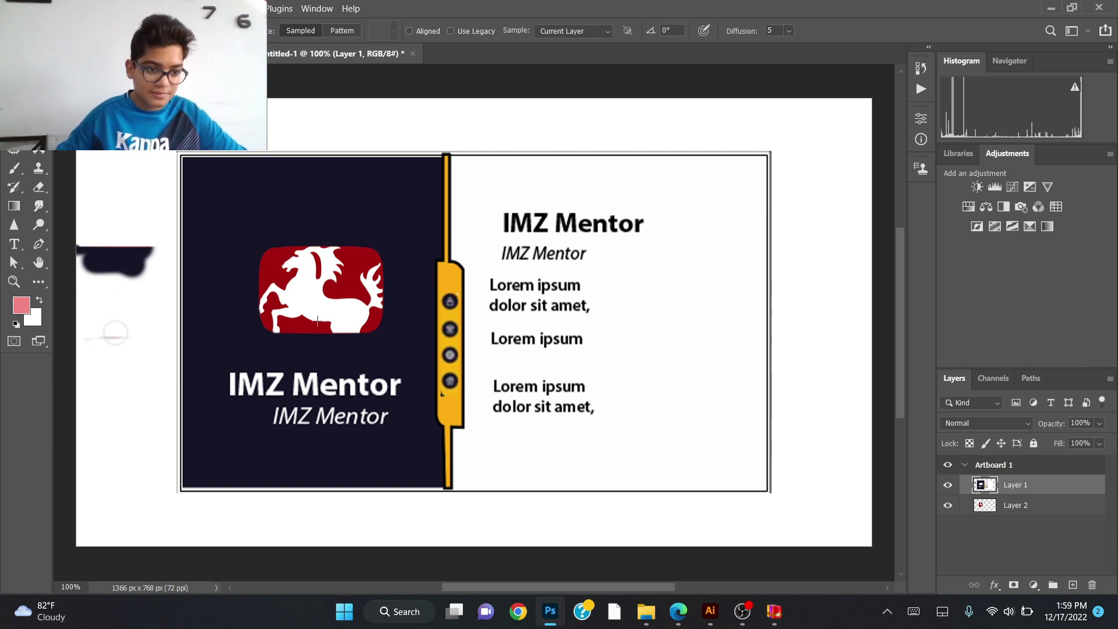
mouse_move(113, 338)
left_mouse_down()
mouse_move(72, 369)
mouse_move(99, 419)
mouse_move(72, 454)
mouse_move(93, 405)
left_mouse_up()
mouse_move(116, 453)
left_mouse_down()
mouse_move(82, 454)
mouse_move(117, 454)
mouse_move(129, 373)
mouse_move(119, 365)
mouse_move(123, 424)
mouse_move(140, 437)
mouse_move(180, 431)
mouse_move(126, 458)
mouse_move(127, 429)
left_mouse_up()
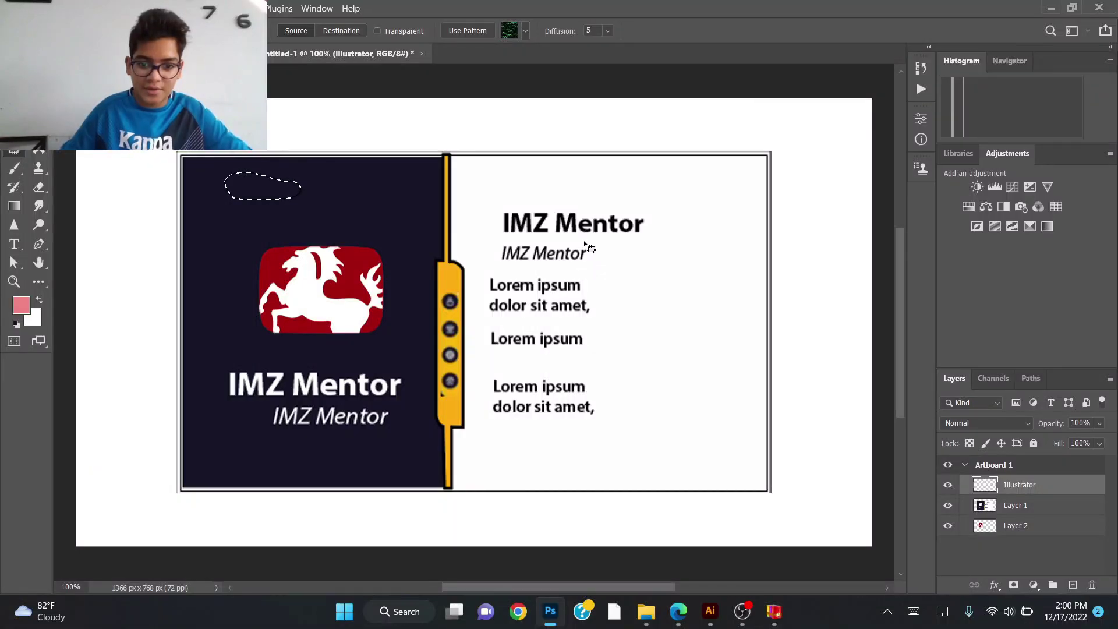
- Try to outline the IMZ Mentor title and subtitle with the Patch tool on the Illustrator layer
left_click_drag(586, 241, 593, 269)
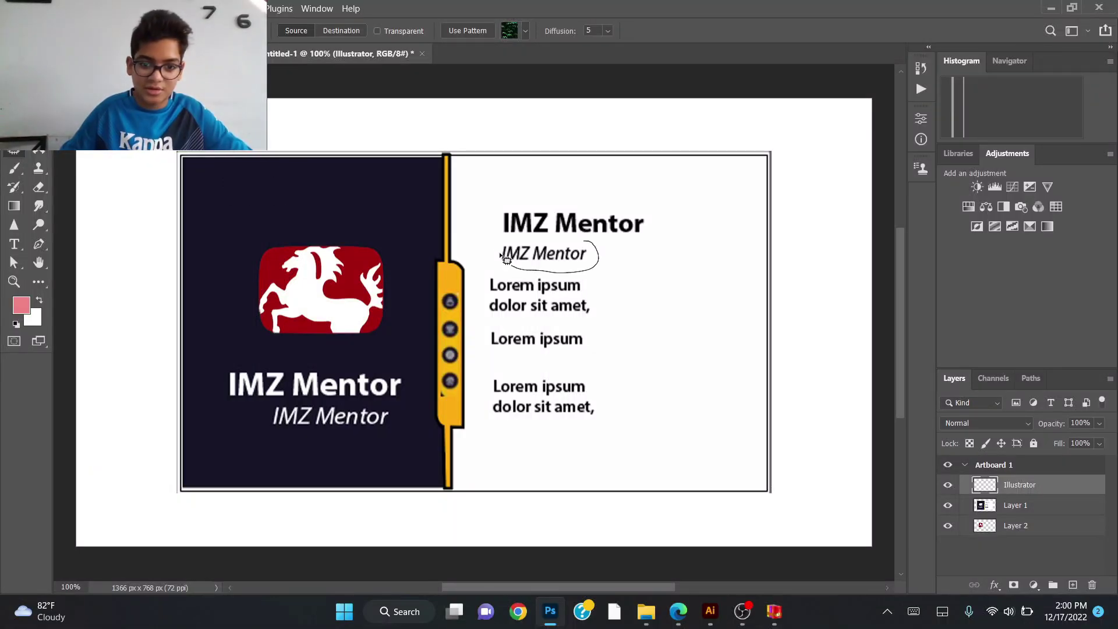
mouse_move(619, 190)
left_mouse_down()
mouse_move(608, 285)
mouse_move(576, 255)
mouse_move(510, 243)
left_mouse_up()
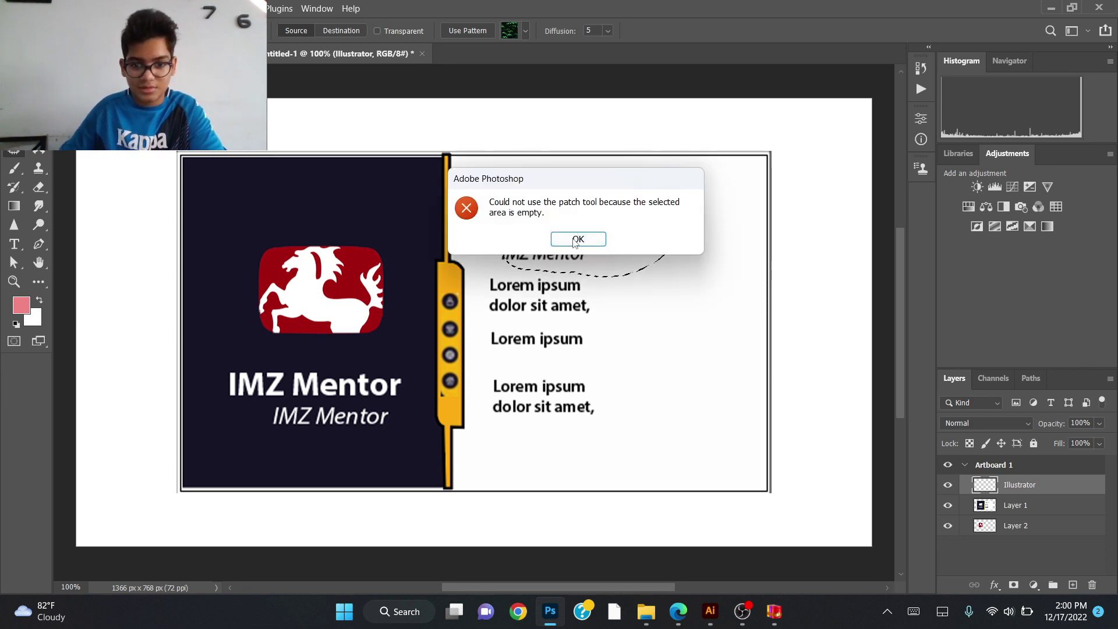
left_click(574, 237)
- Try patching the outlined IMZ Mentor title area on Layer 1, undo the patches, and clear the selection
left_click(1019, 506)
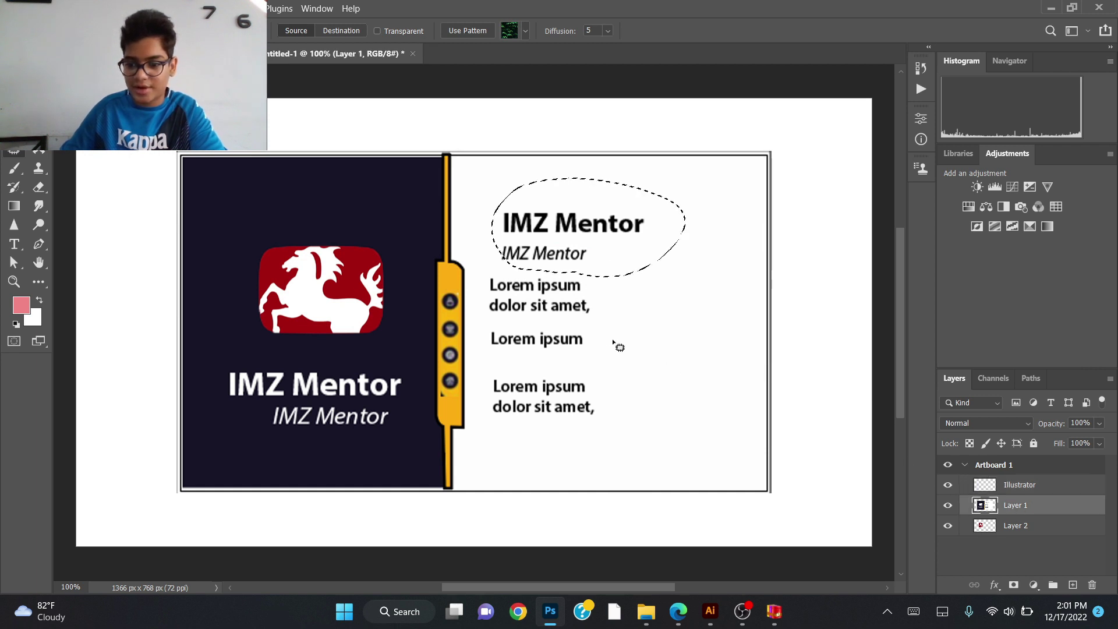
left_click_drag(574, 254, 536, 205)
left_click_drag(577, 256, 544, 237)
key("ctrl+z")
key("ctrl+z")
key("ctrl+z")
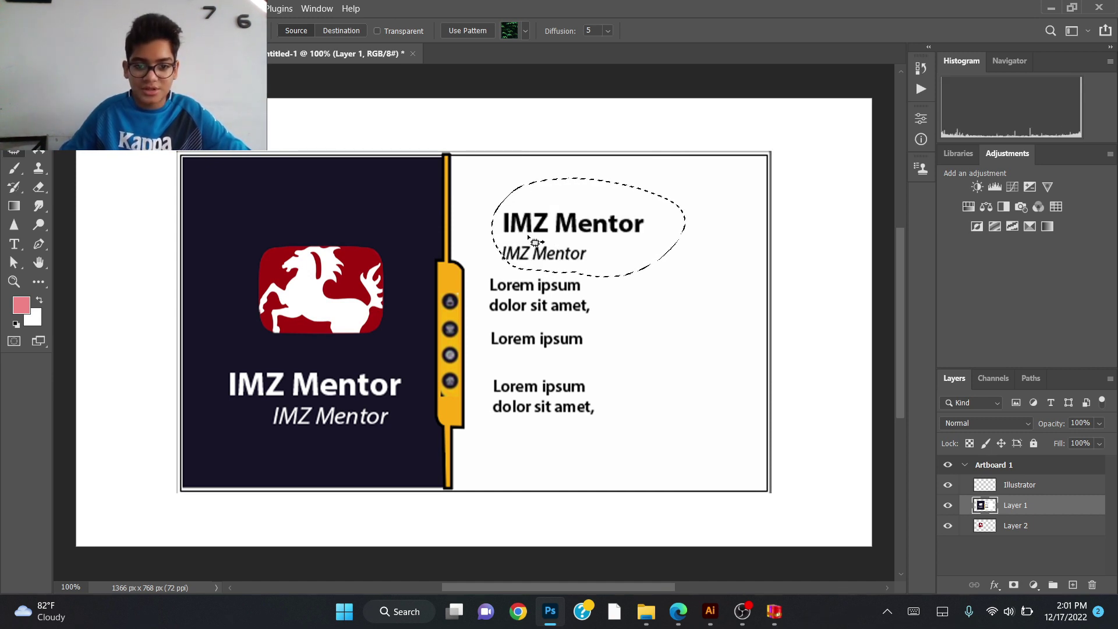
key("ctrl+d")
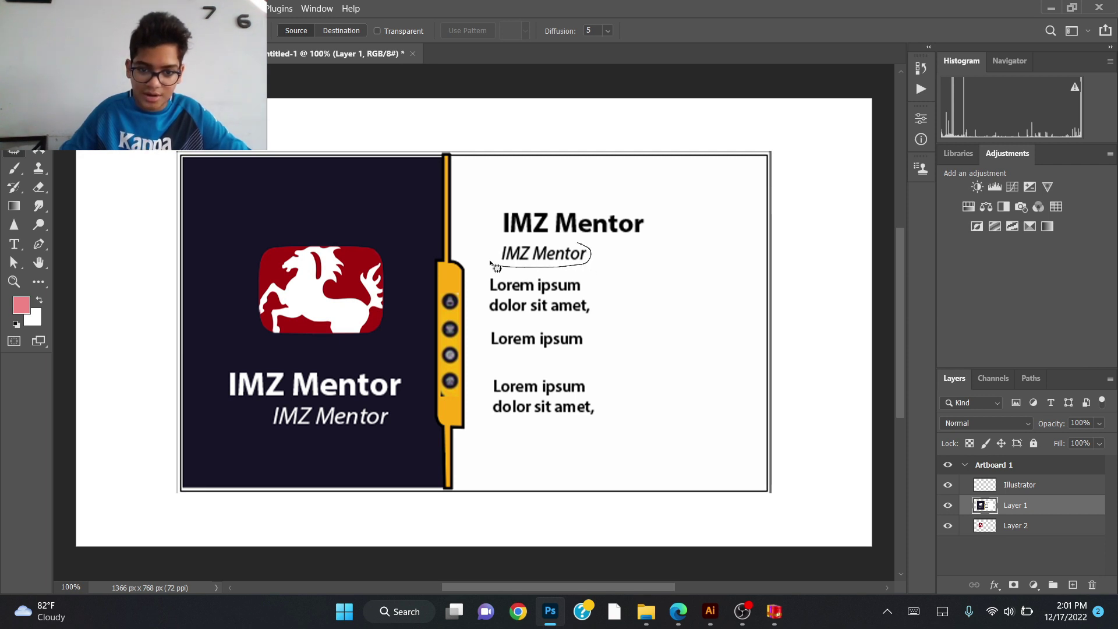
- Try to patch out the italic IMZ Mentor subtitle on the card's white half, and undo the patch
mouse_move(584, 250)
left_mouse_down()
mouse_move(548, 260)
mouse_move(586, 261)
left_mouse_up()
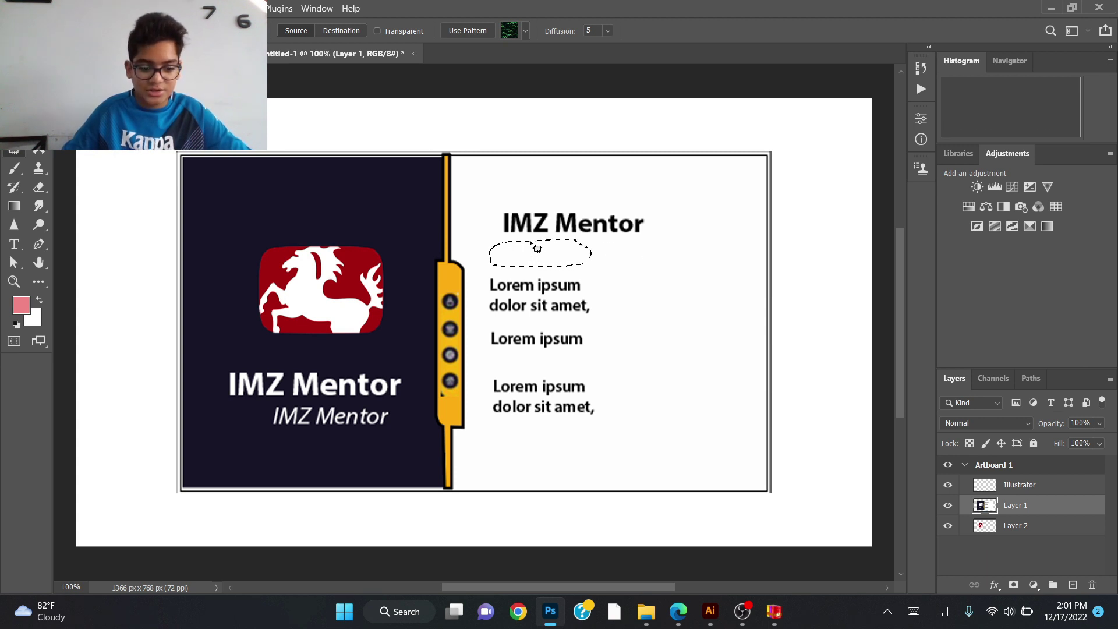
key("ctrl+d")
mouse_move(492, 251)
left_mouse_down()
mouse_move(579, 242)
mouse_move(501, 265)
left_mouse_up()
left_click_drag(612, 251, 563, 259)
key("ctrl+z")
- Try a Brush stroke at 54% opacity across the card's dark half, and undo it
left_click(84, 168)
left_click(17, 169)
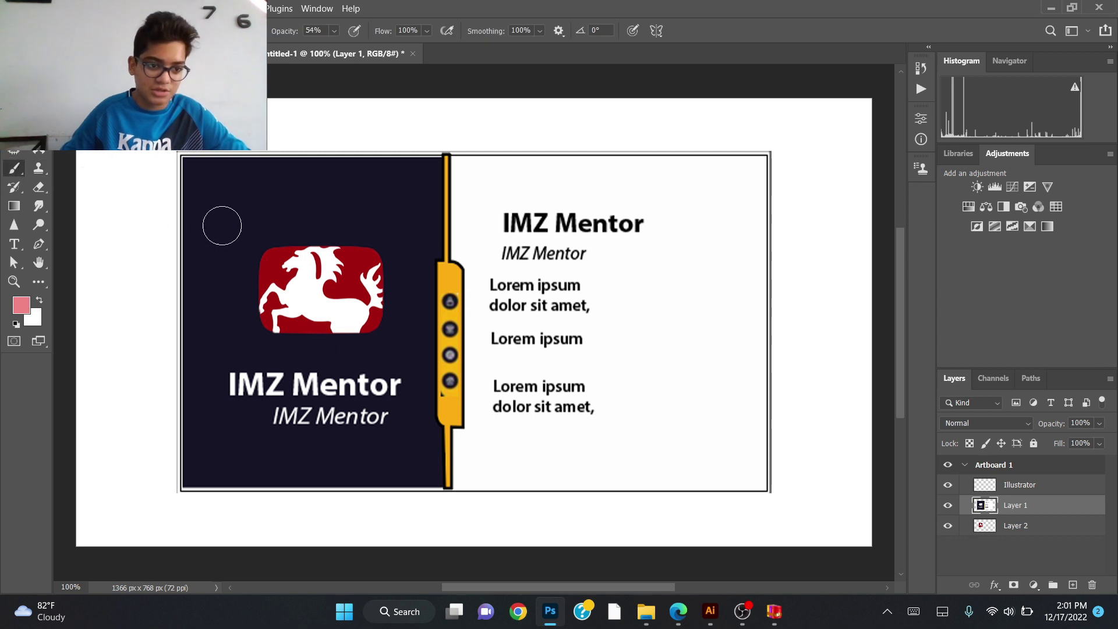
mouse_move(222, 218)
left_mouse_down()
mouse_move(373, 215)
mouse_move(283, 210)
mouse_move(225, 321)
mouse_move(308, 283)
left_mouse_up()
key("ctrl+z")
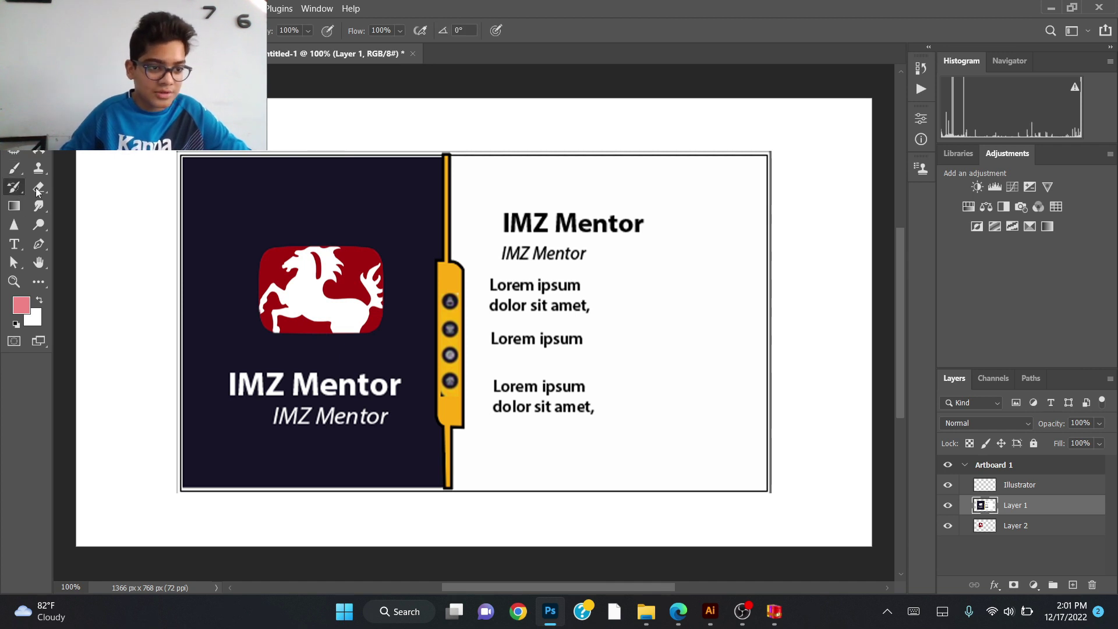
- Clone the card's dark half over its white half with a large Clone Stamp, sampling from the logo area on Layer 1
left_click(38, 170)
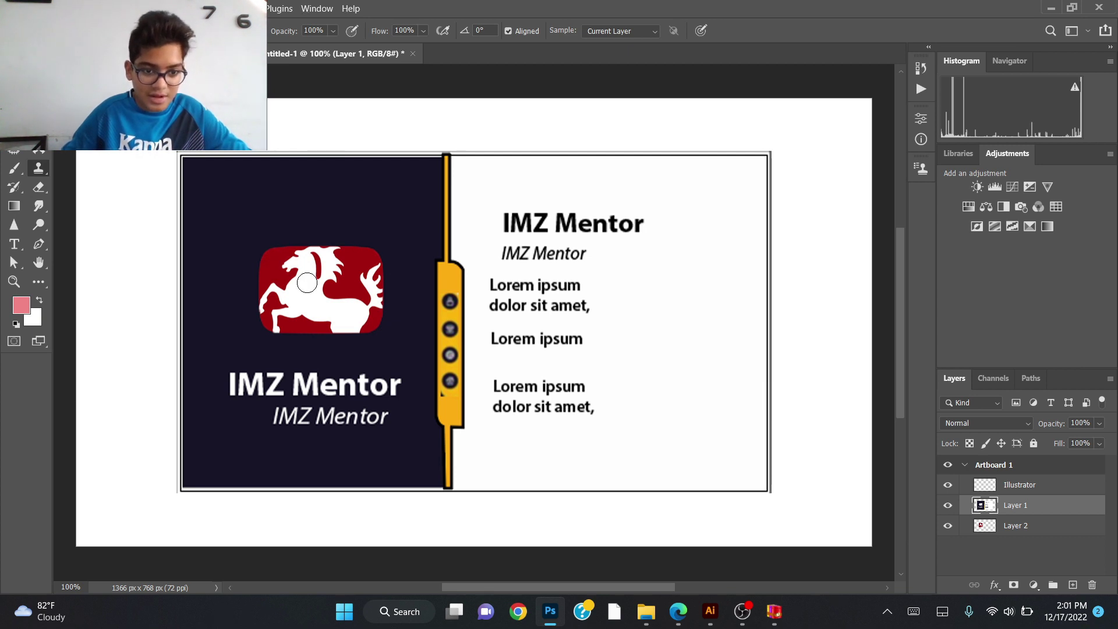
mouse_move(307, 283)
left_mouse_down()
mouse_move(437, 341)
mouse_move(373, 323)
left_mouse_up()
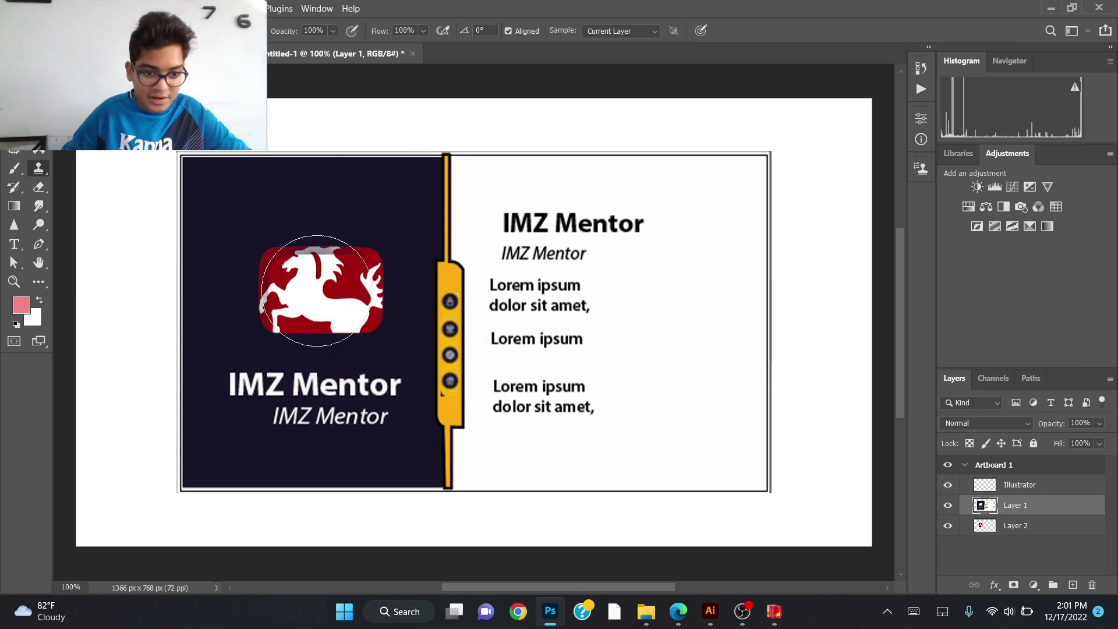
left_click_drag(317, 291, 336, 301)
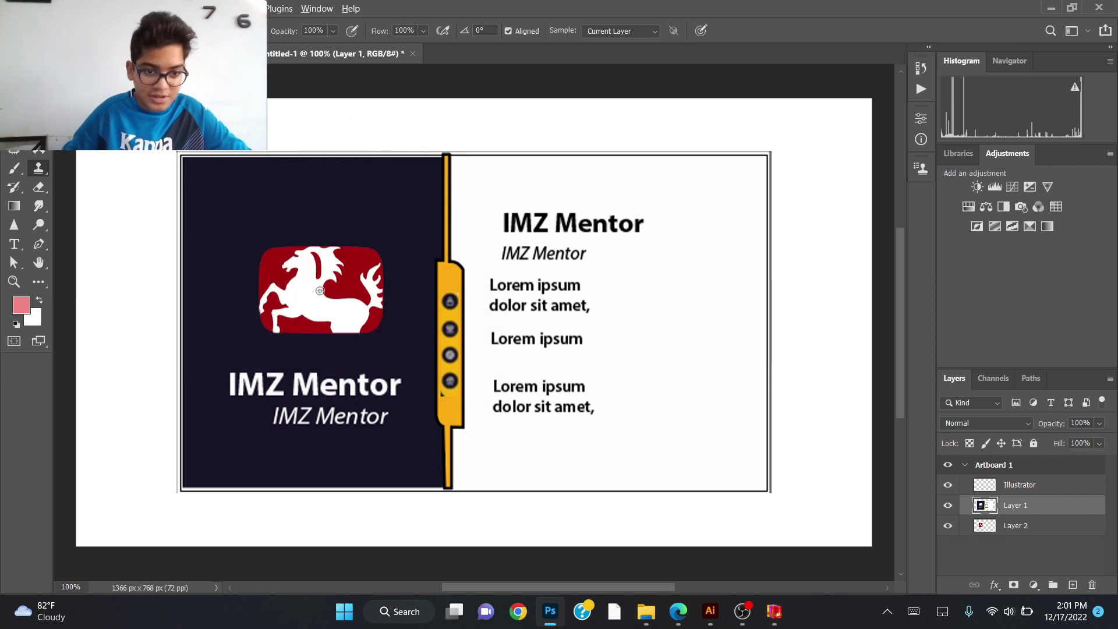
left_click(319, 290, "alt")
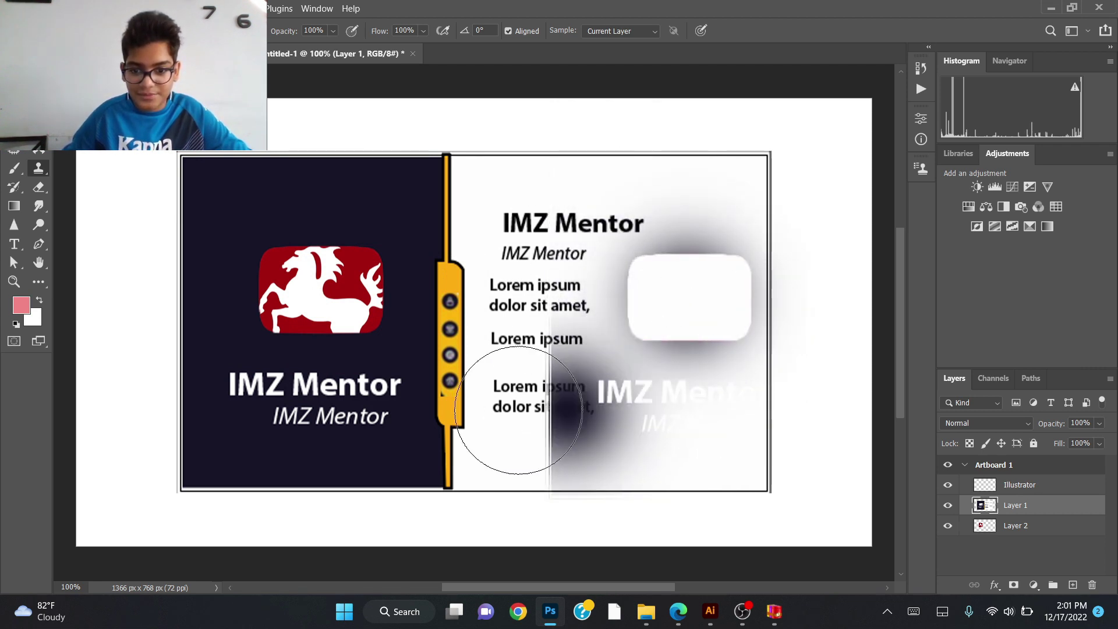
mouse_move(635, 402)
left_mouse_down()
mouse_move(622, 420)
mouse_move(667, 422)
mouse_move(661, 389)
mouse_move(689, 314)
mouse_move(675, 406)
mouse_move(602, 386)
mouse_move(687, 407)
mouse_move(721, 401)
mouse_move(694, 259)
mouse_move(659, 238)
mouse_move(626, 251)
mouse_move(725, 230)
mouse_move(607, 234)
mouse_move(681, 284)
mouse_move(646, 354)
mouse_move(662, 381)
mouse_move(739, 393)
mouse_move(764, 366)
mouse_move(713, 265)
mouse_move(784, 164)
mouse_move(726, 350)
mouse_move(646, 491)
mouse_move(756, 479)
mouse_move(620, 441)
left_mouse_up()
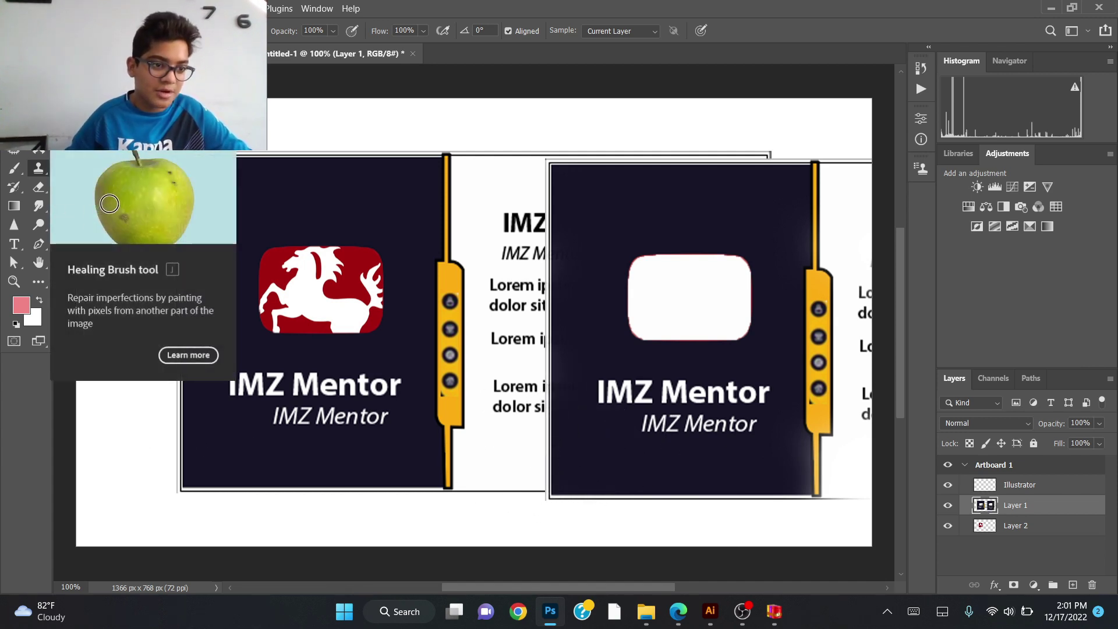
- Try moving Layer 1, undo the cloned strokes on the card, and deselect the layer
key("v")
mouse_move(751, 331)
left_mouse_down()
mouse_move(670, 332)
mouse_move(680, 324)
left_mouse_up()
key("ctrl+z")
key("ctrl+z")
key("ctrl+z")
key("ctrl+z")
key("ctrl+z")
key("ctrl+z")
key("ctrl+z")
key("ctrl+z")
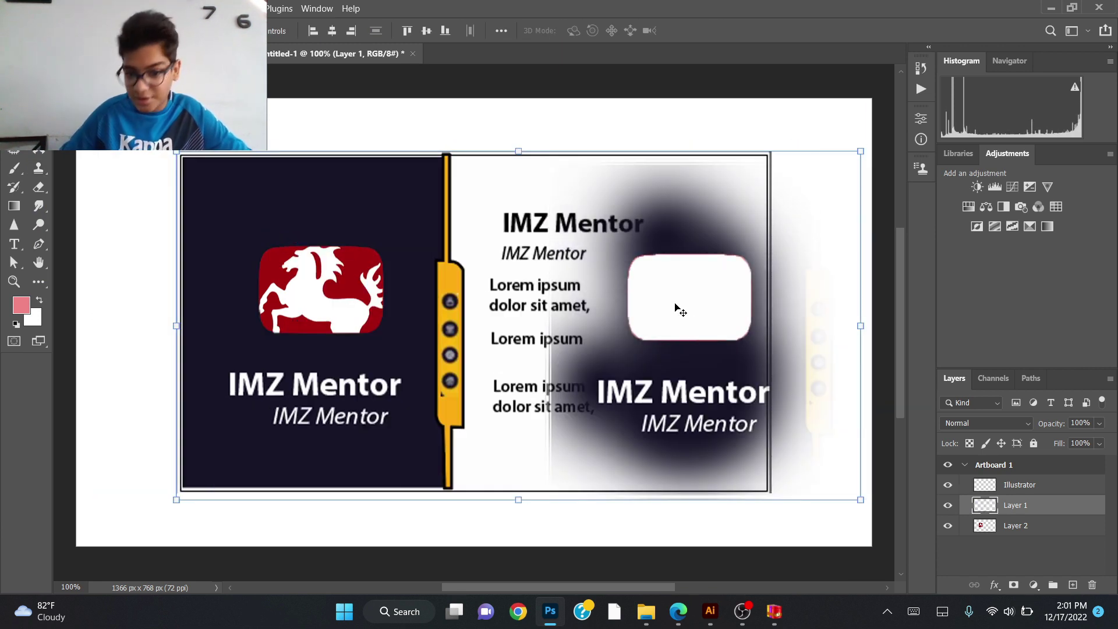
key("ctrl+z")
key("ctrl+z")
key("ctrl+z")
key("ctrl+z")
key("ctrl+z")
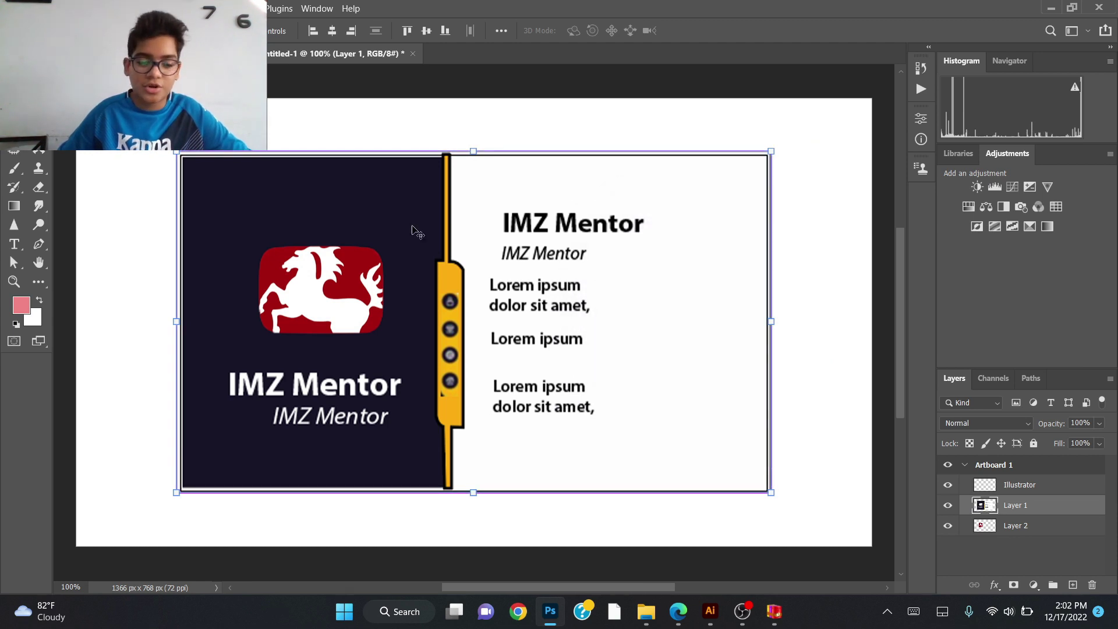
left_click(358, 134)
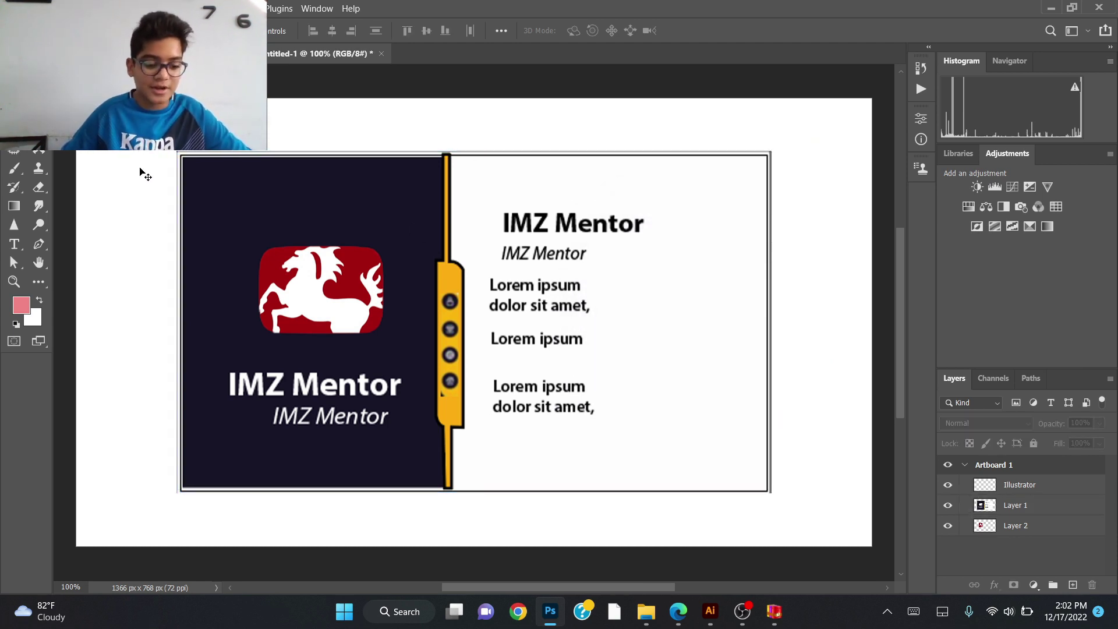